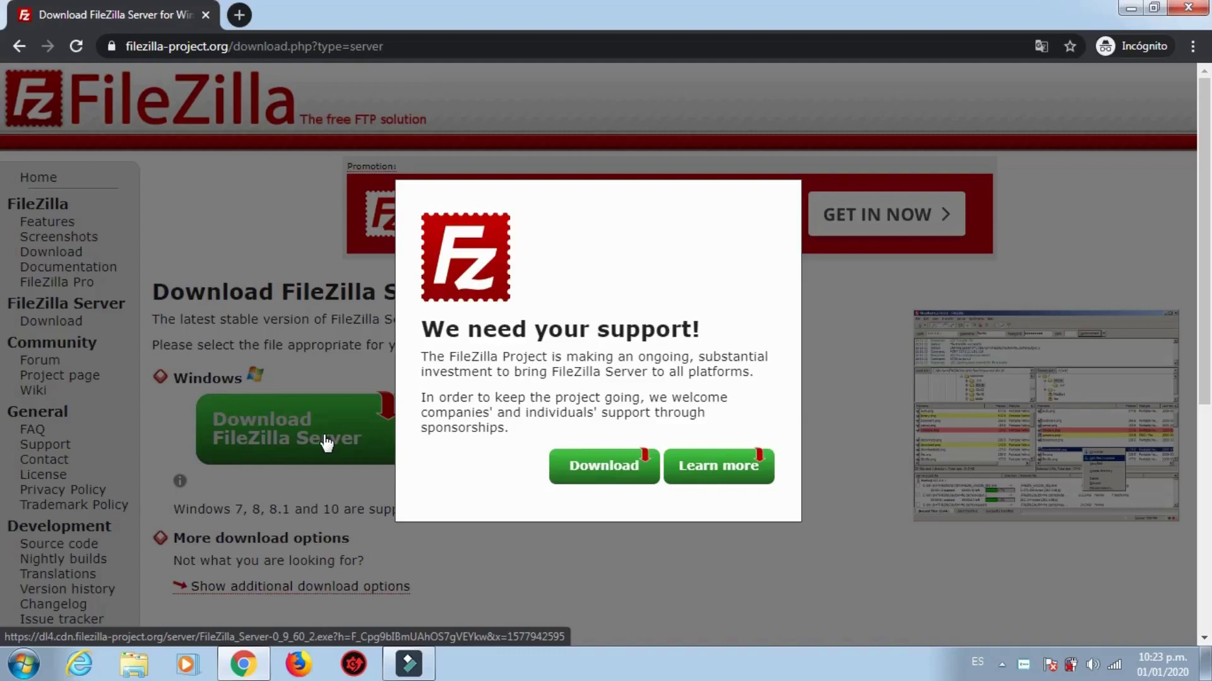
# Step: Download the FileZilla Server 0.9.60.2 installer and run it from the download bar
pyautogui.click(588, 470)
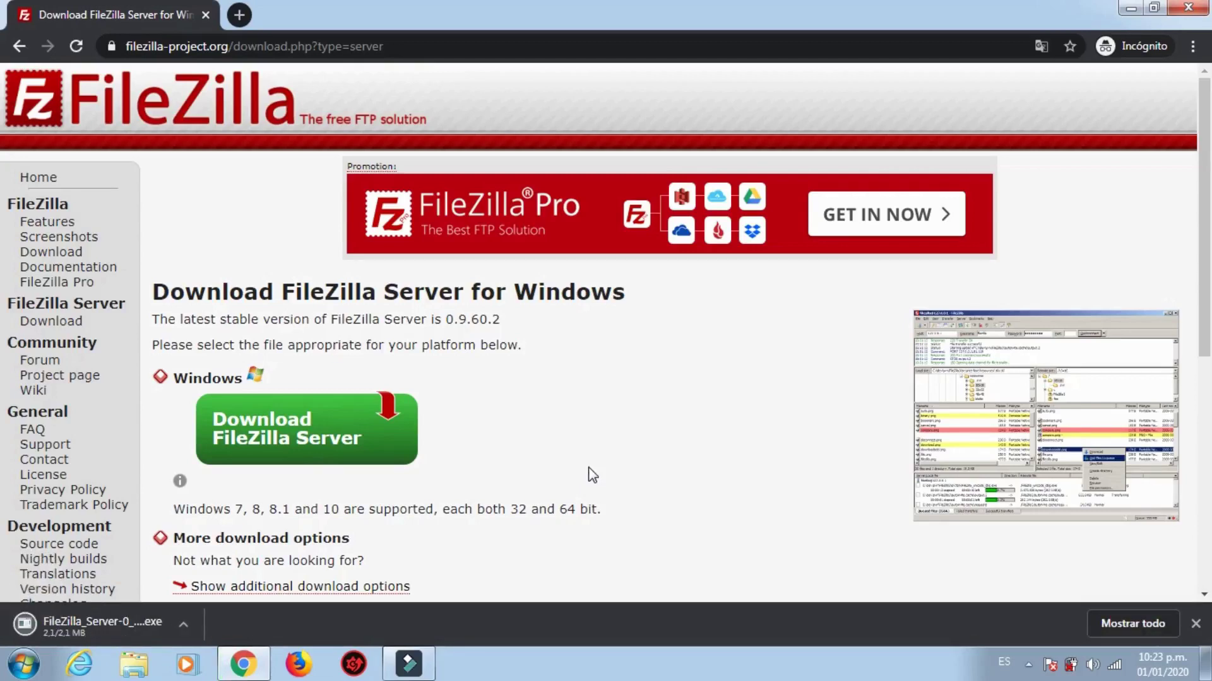
pyautogui.click(183, 626)
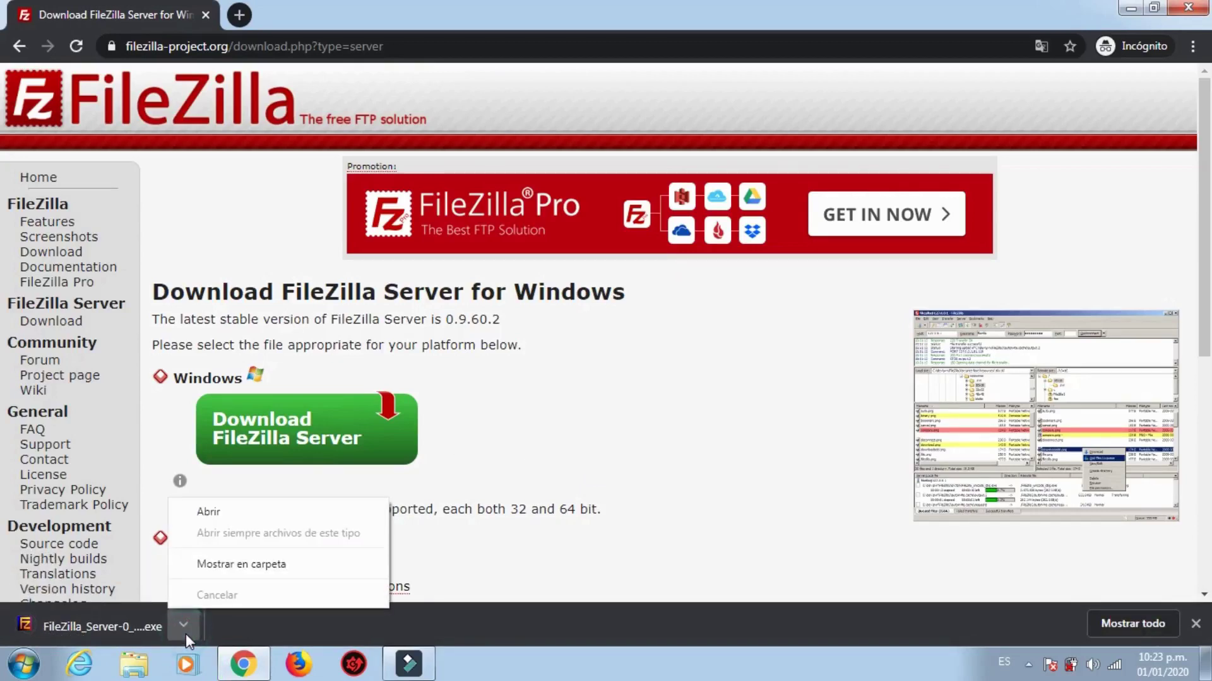
pyautogui.click(266, 513)
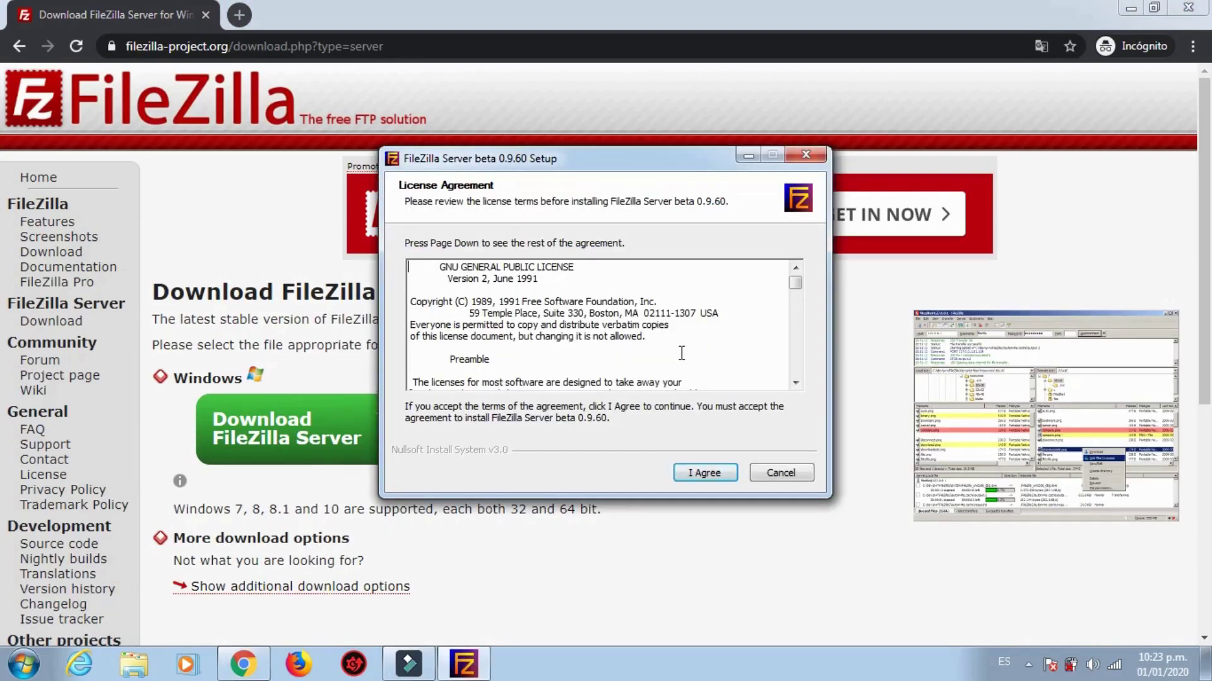
# Step: Install FileZilla Server 0.9.60 with default components, folder and service startup, then minimize Chrome
pyautogui.click(689, 476)
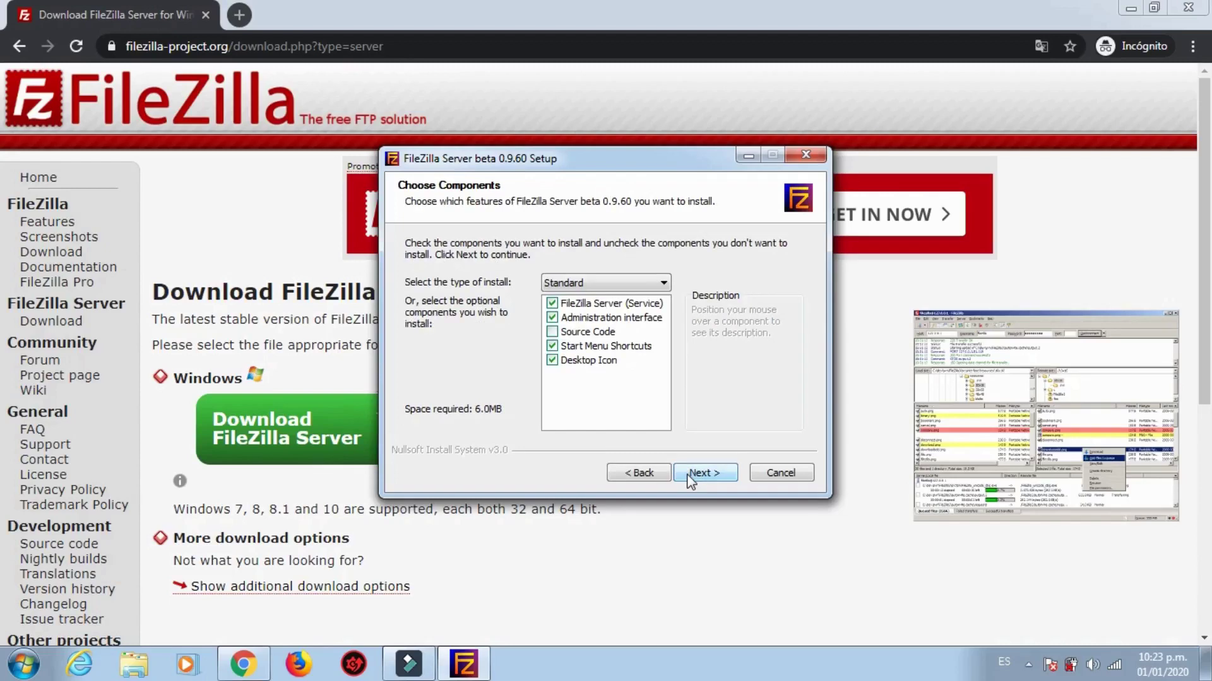
pyautogui.click(691, 475)
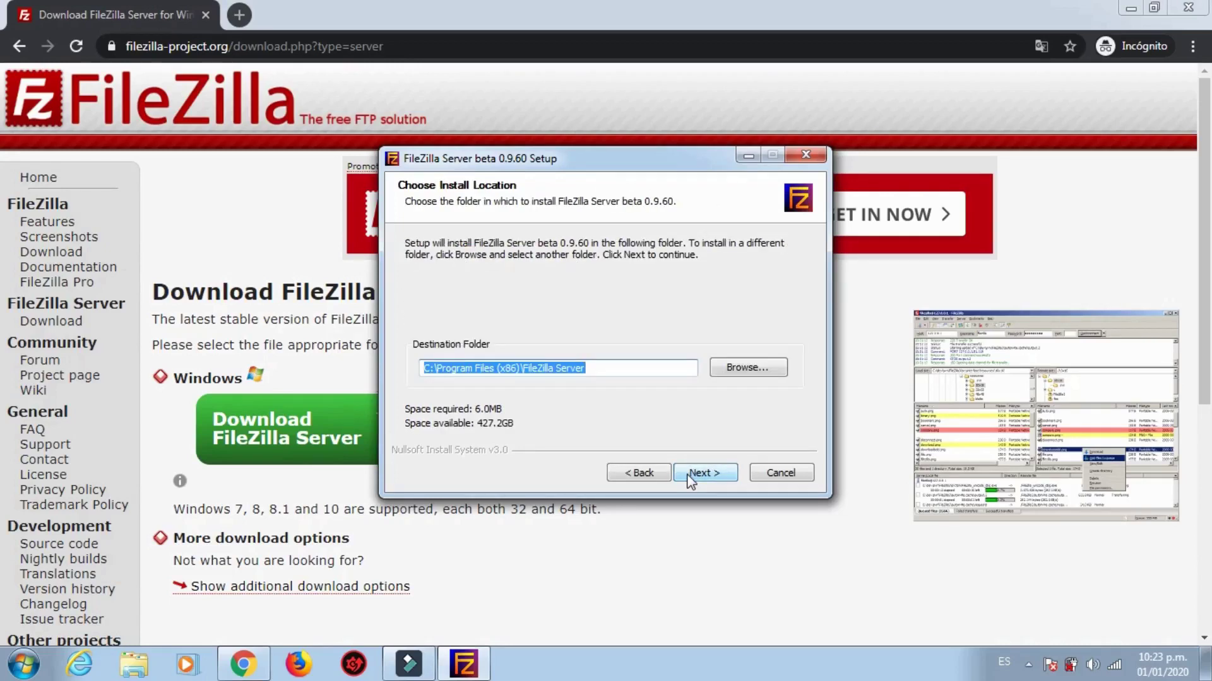
pyautogui.click(690, 475)
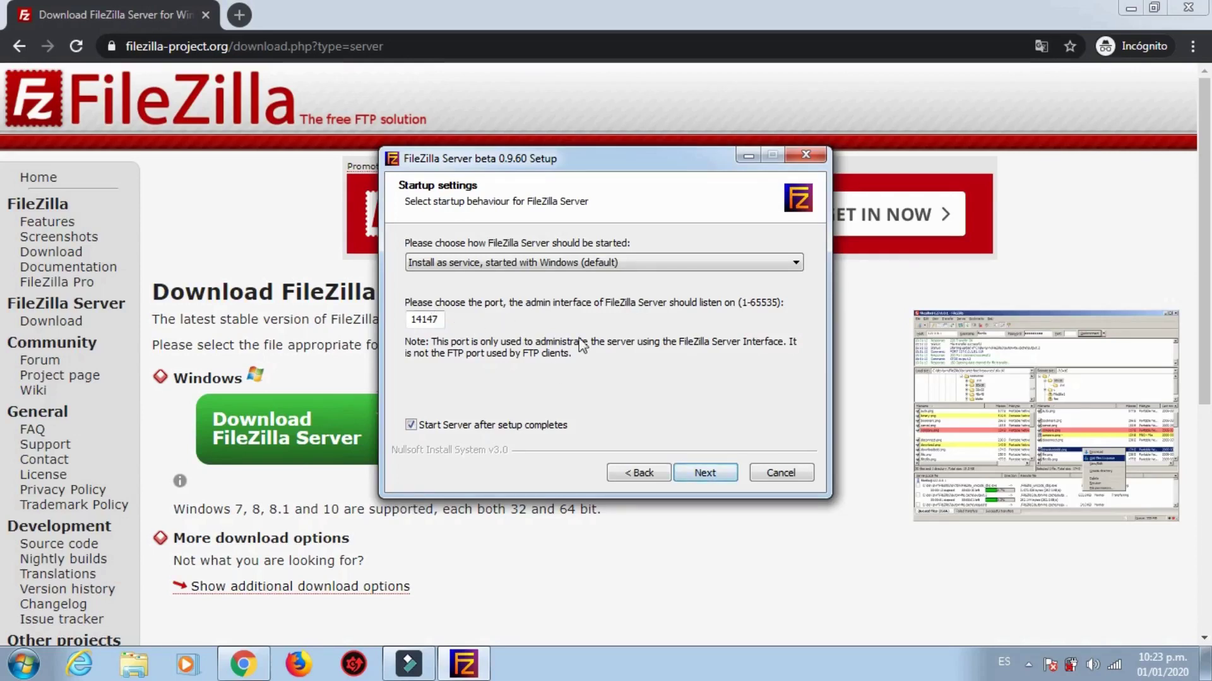
pyautogui.click(727, 478)
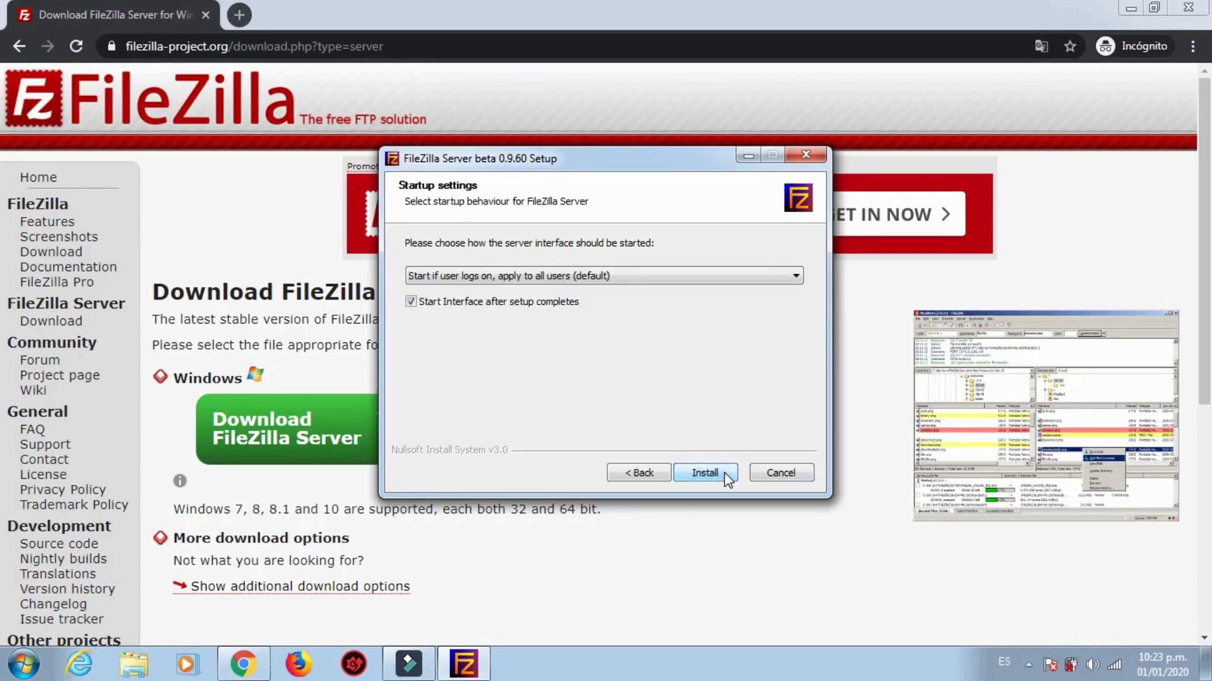
pyautogui.click(727, 477)
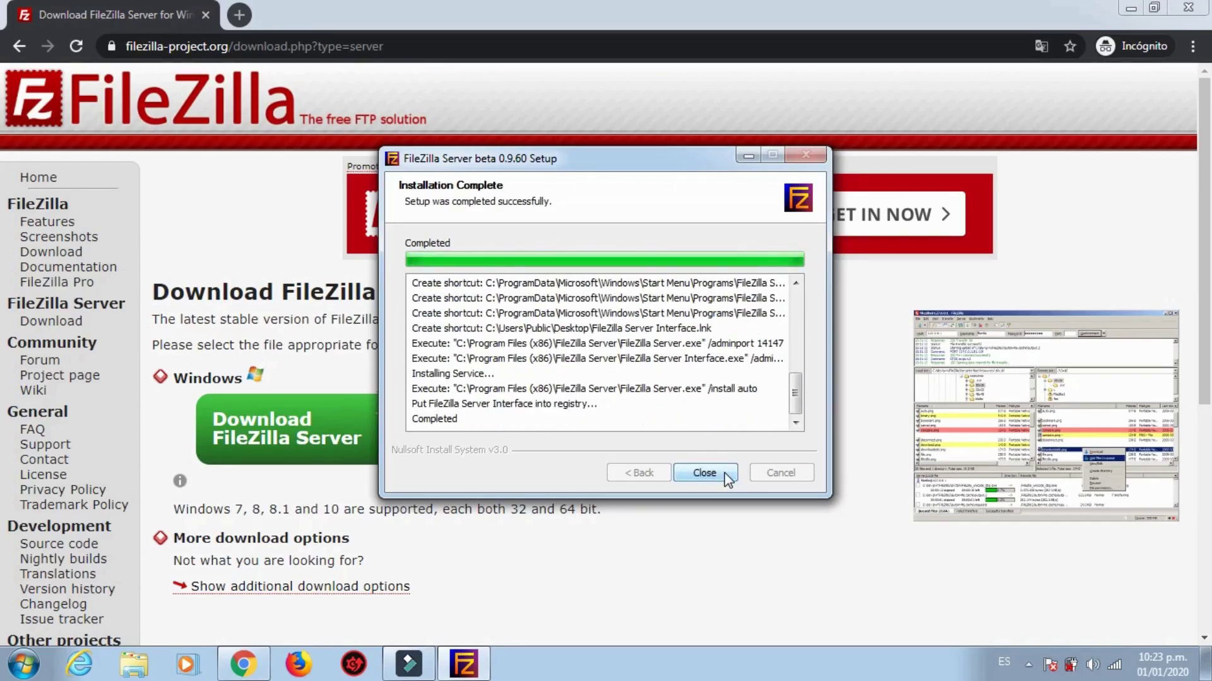
pyautogui.click(705, 474)
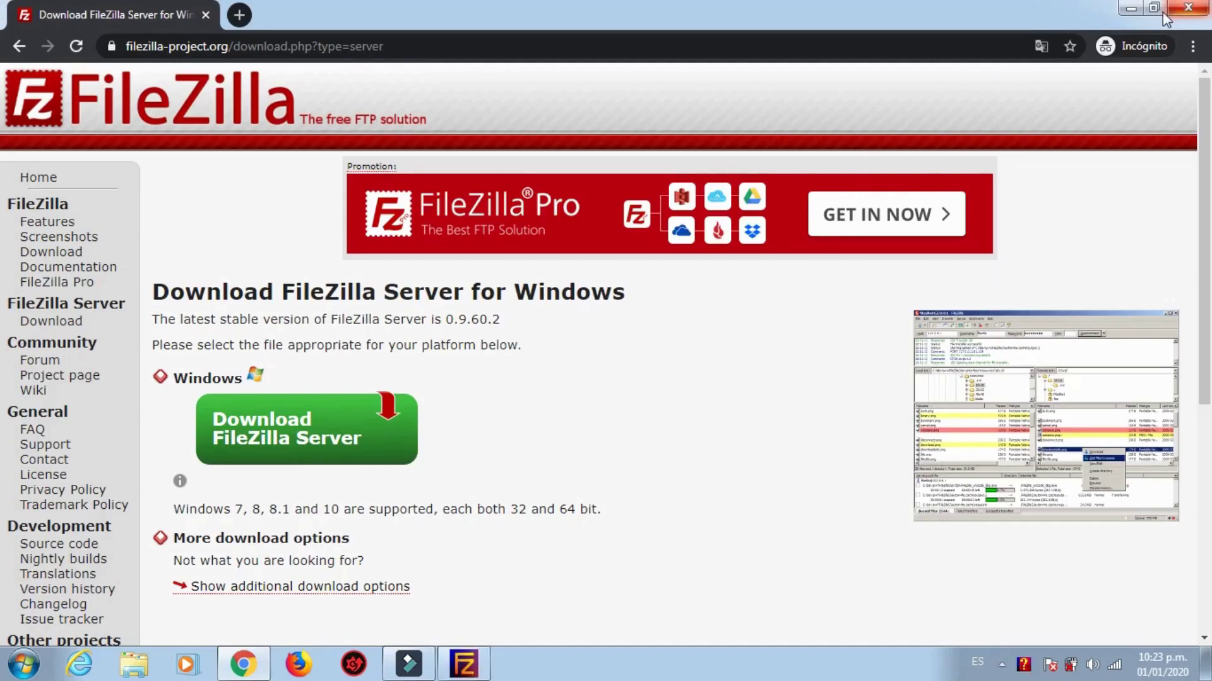
pyautogui.click(1131, 7)
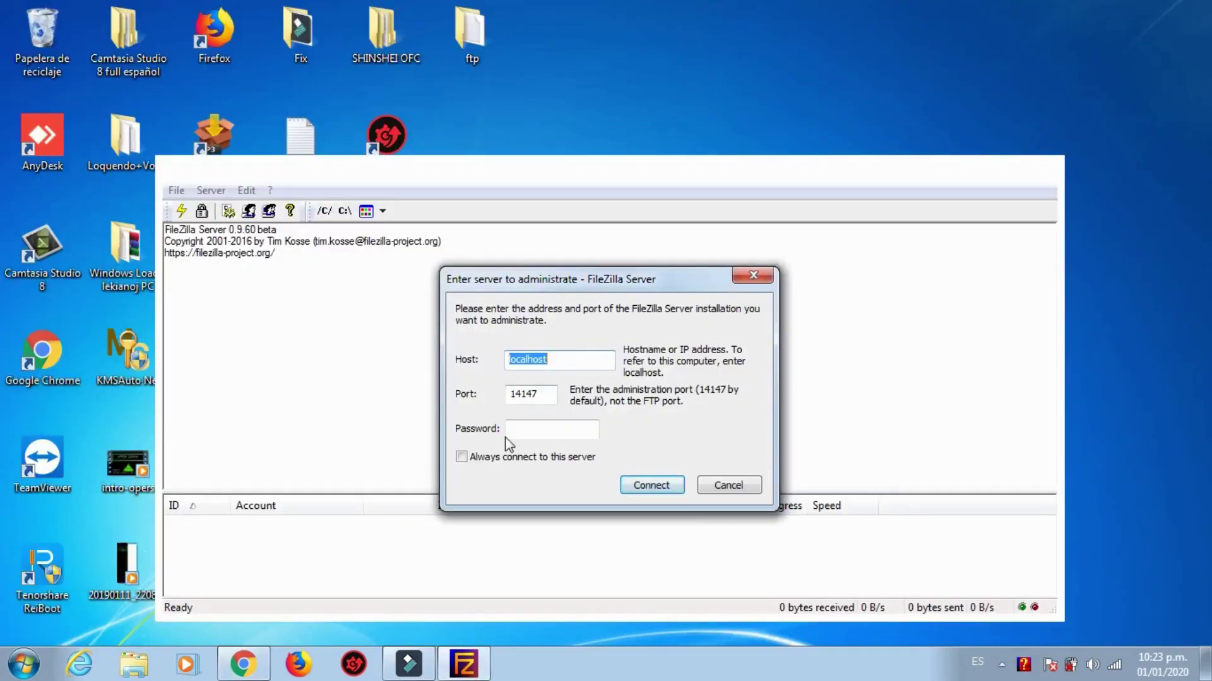
# Step: Connect the admin interface to localhost port 14147 with an empty password and review the NAT/TLS warnings
pyautogui.click(554, 424)
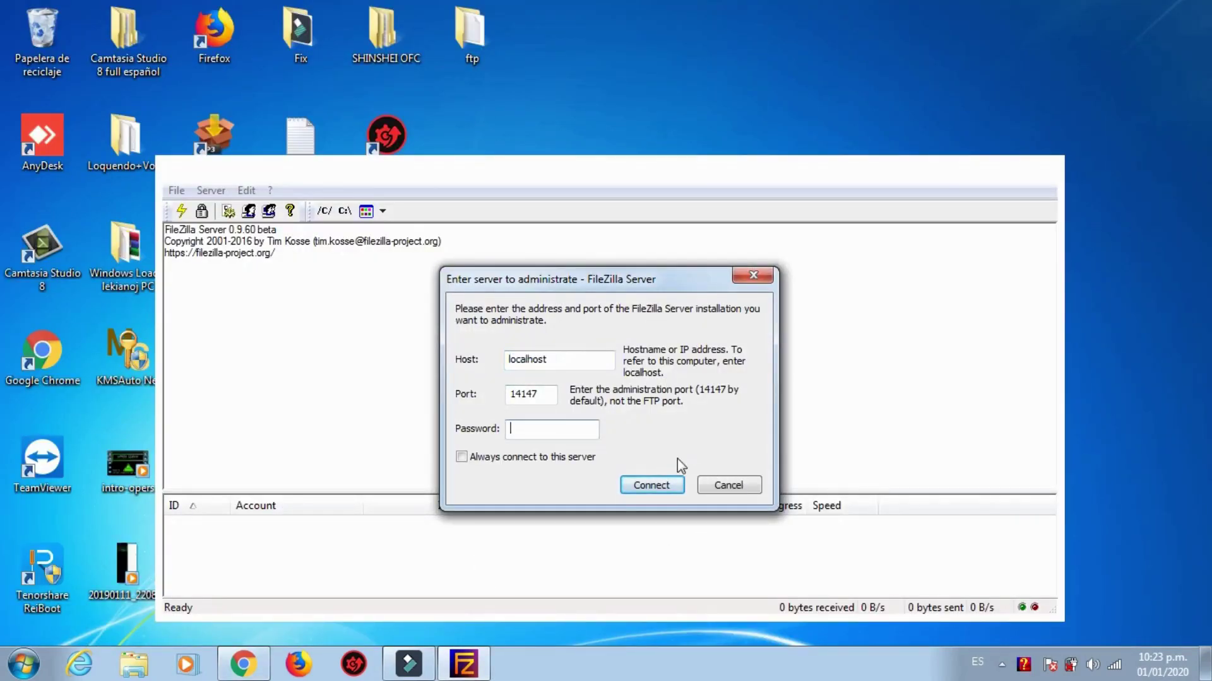
pyautogui.click(667, 491)
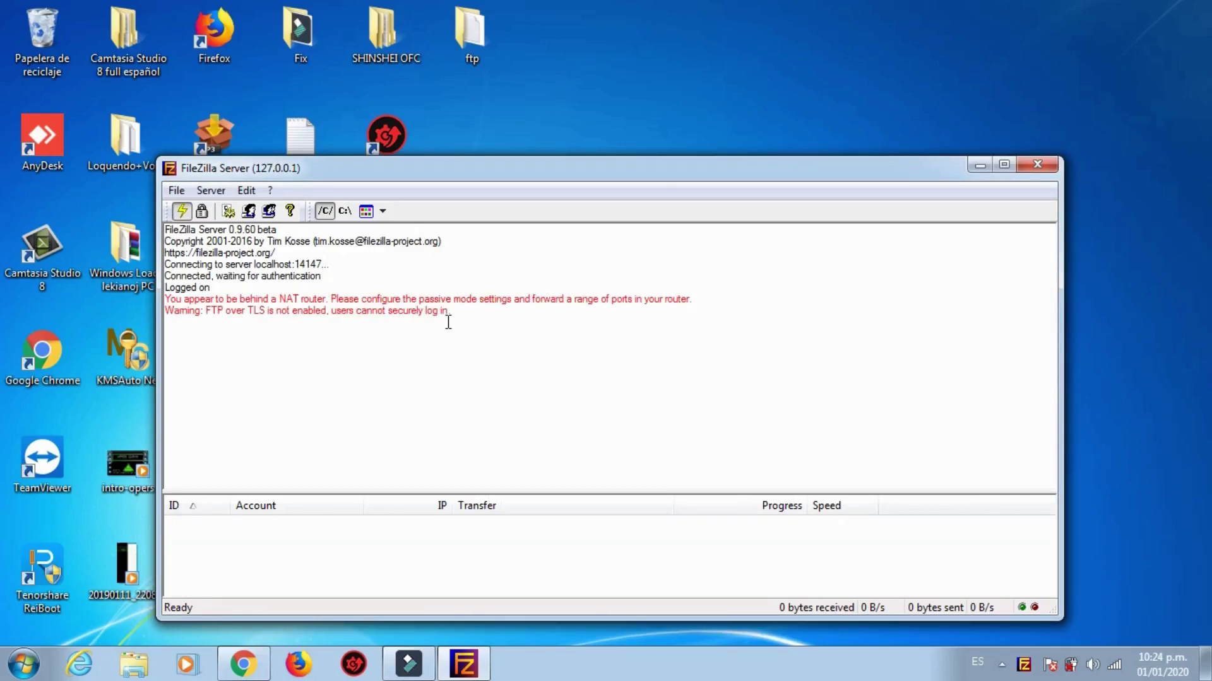
pyautogui.moveTo(450, 313); pyautogui.dragTo(151, 296)
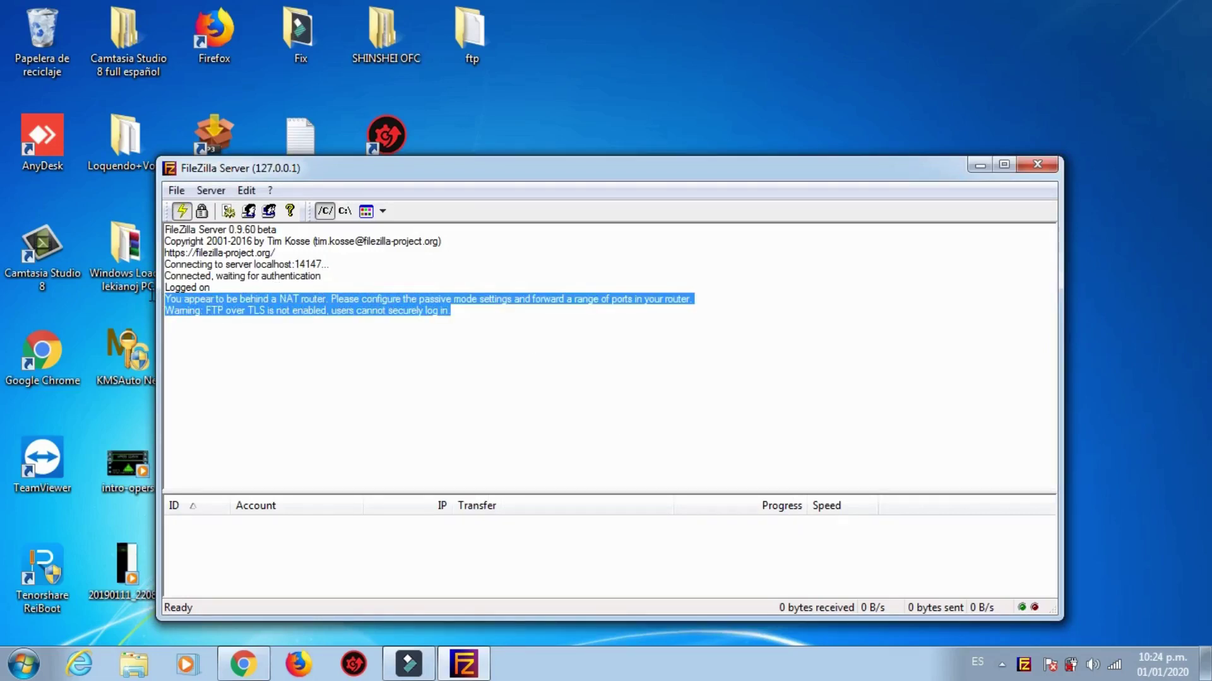
pyautogui.click(327, 318)
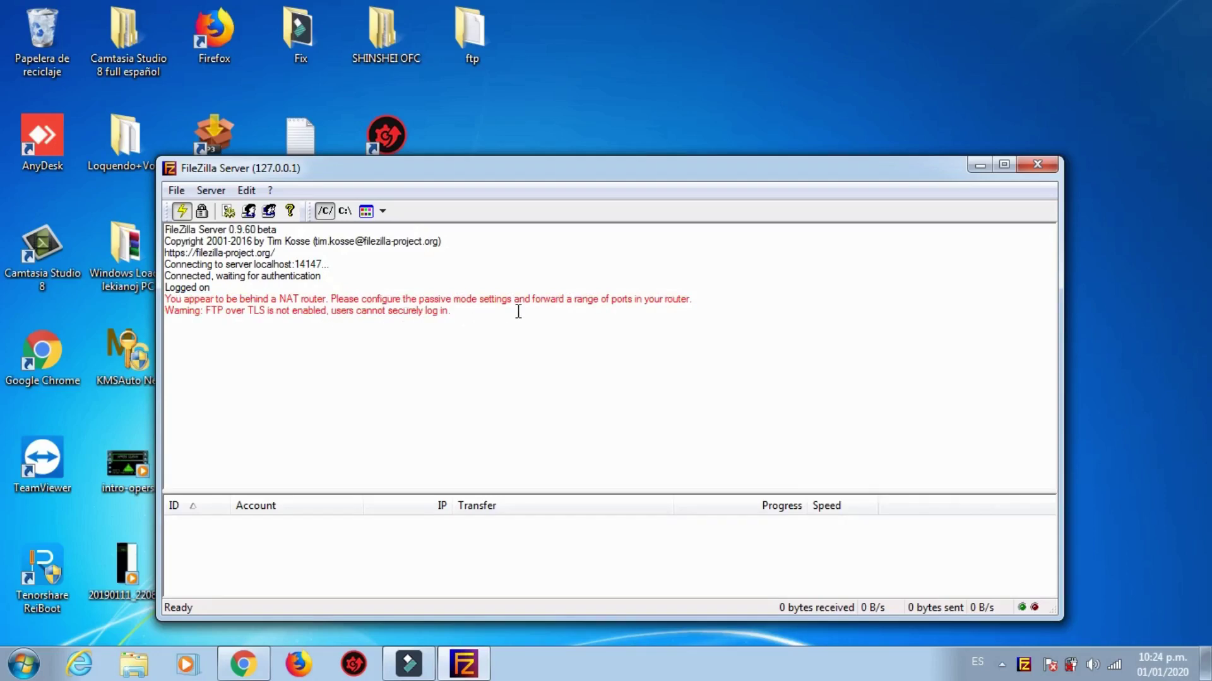
pyautogui.moveTo(494, 316); pyautogui.dragTo(165, 296)
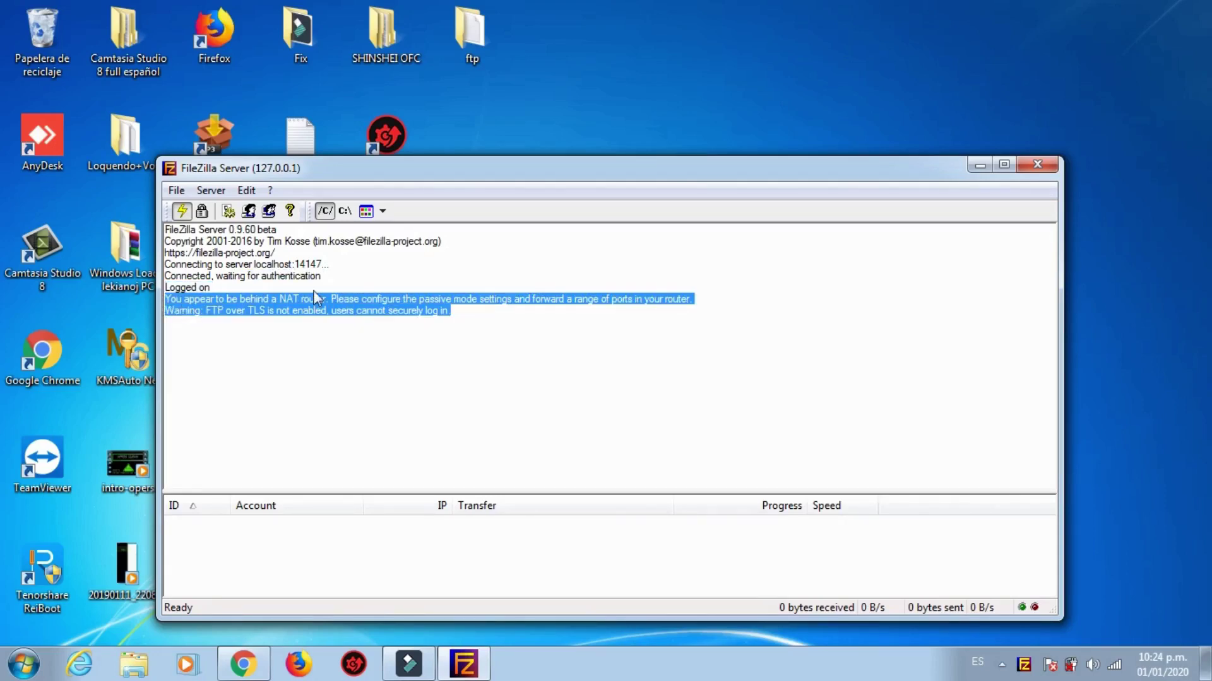
pyautogui.click(443, 313)
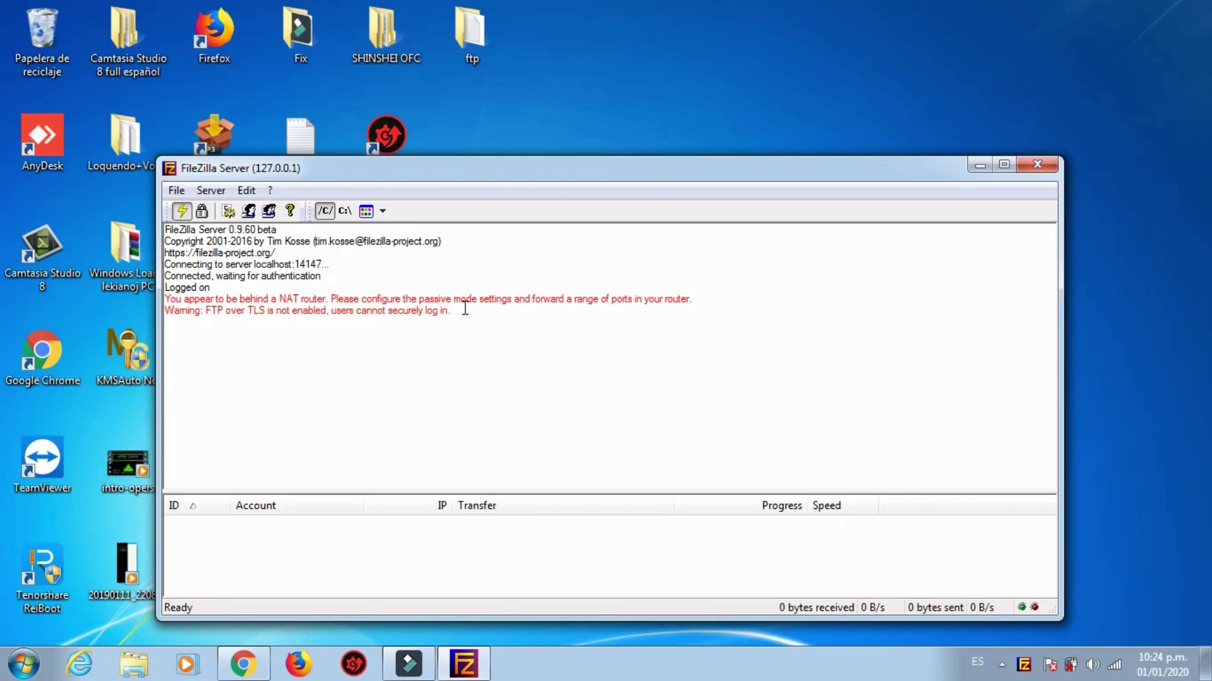
pyautogui.click(24, 663)
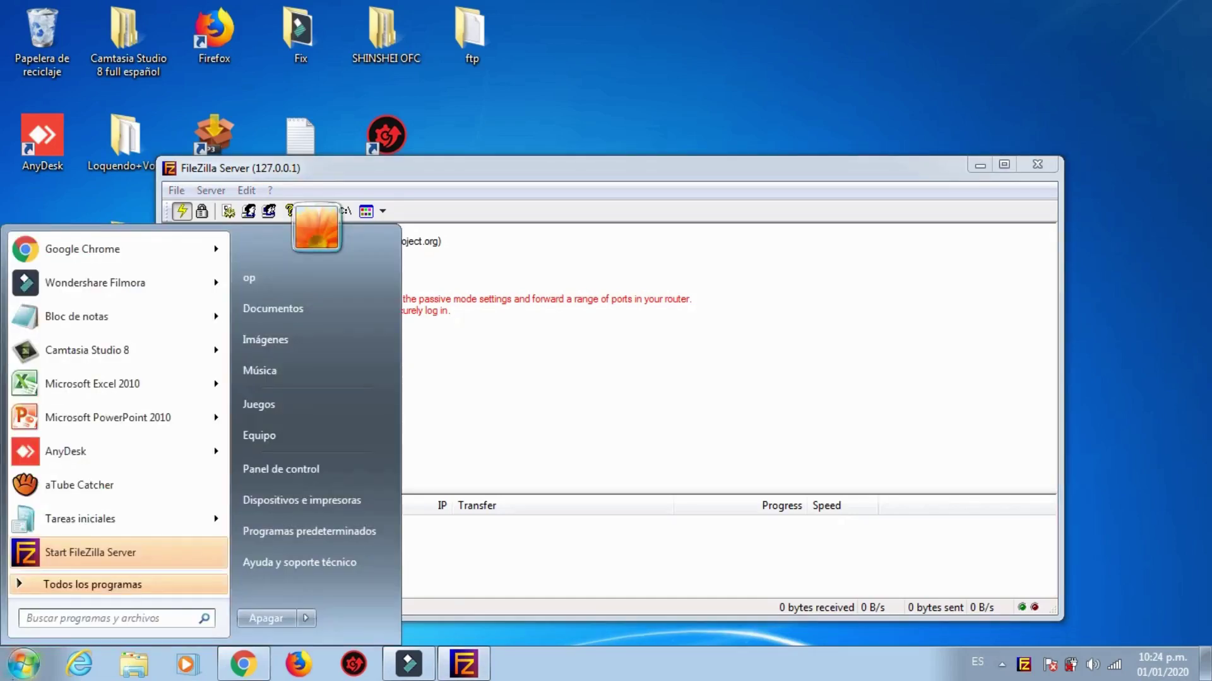
# Step: Run ipconfig in Command Prompt to find the local IPv4 address 192.168.100.29
pyautogui.write('cmd')
pyautogui.press('Return')
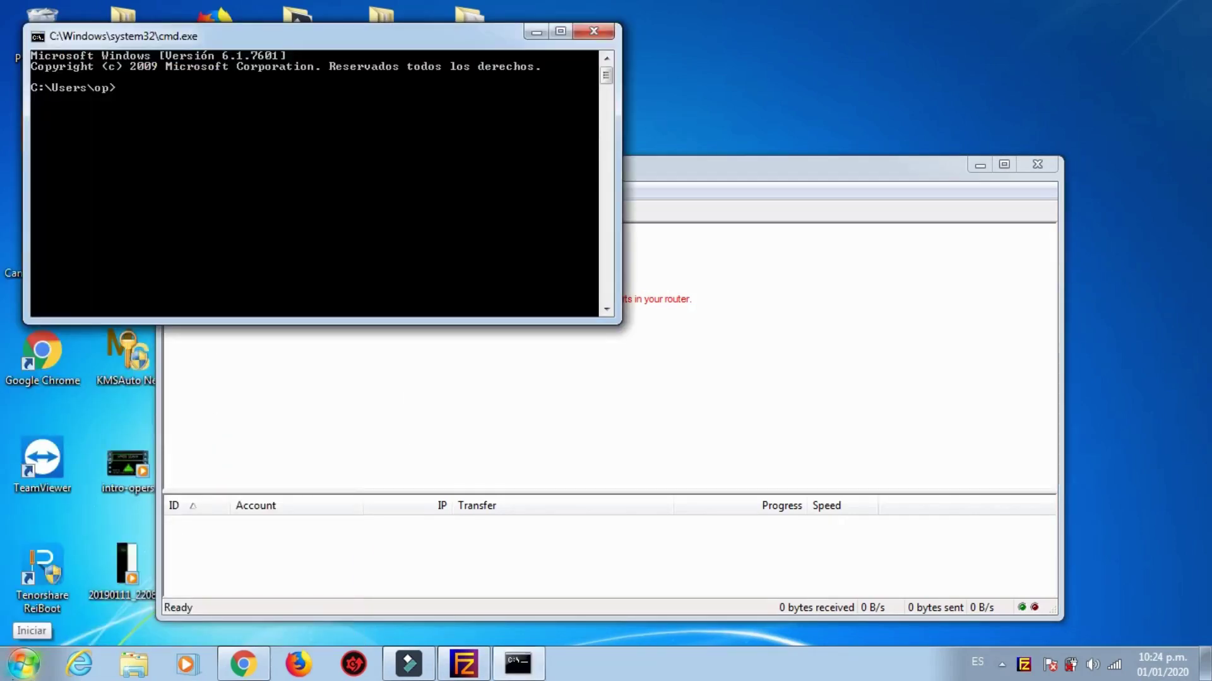
pyautogui.write('ipconfig')
pyautogui.press('Return')
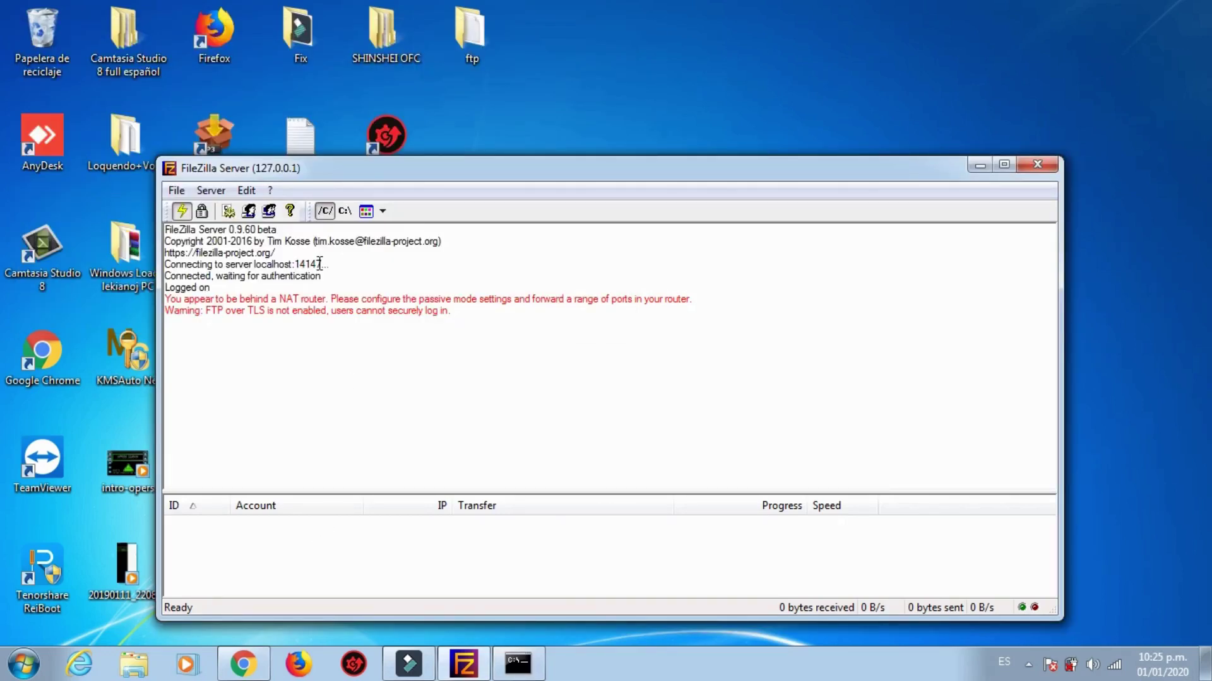
# Step: Copy the admin port 14147 from the server log to the clipboard
pyautogui.moveTo(320, 264); pyautogui.dragTo(294, 265)
pyautogui.rightClick(306, 270)
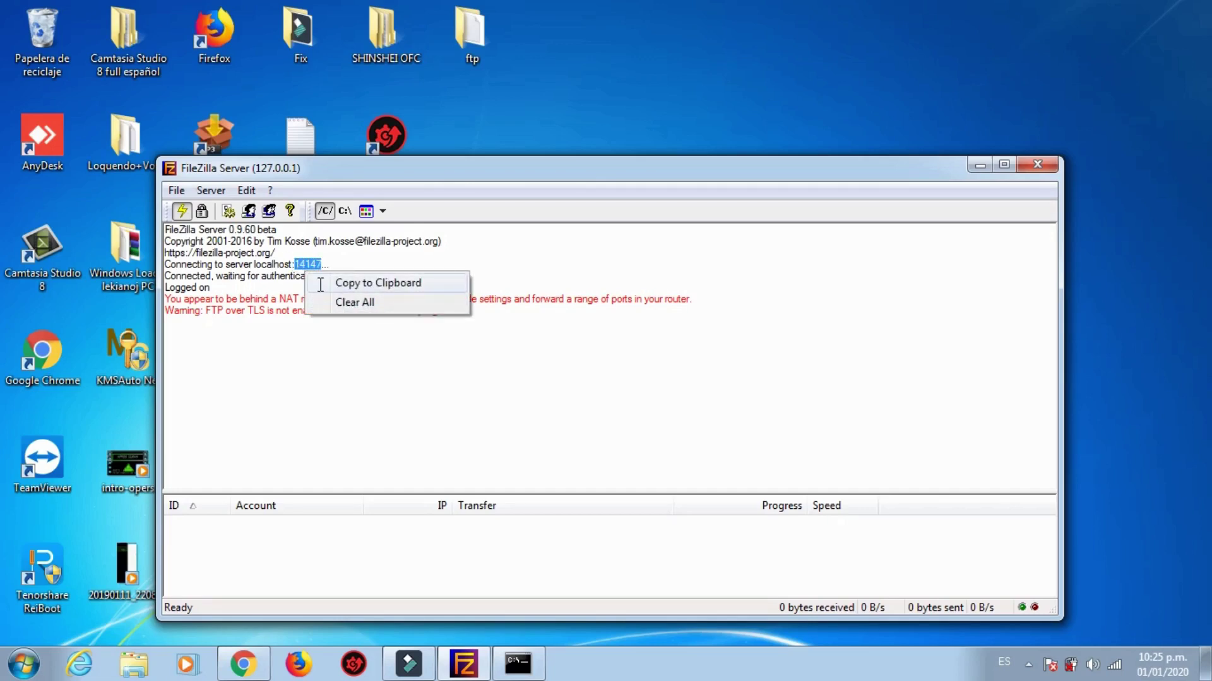
pyautogui.click(353, 282)
# Step: Open Windows Firewall with Advanced Security from a Start search for 'fire'
pyautogui.click(24, 664)
pyautogui.write('fire')
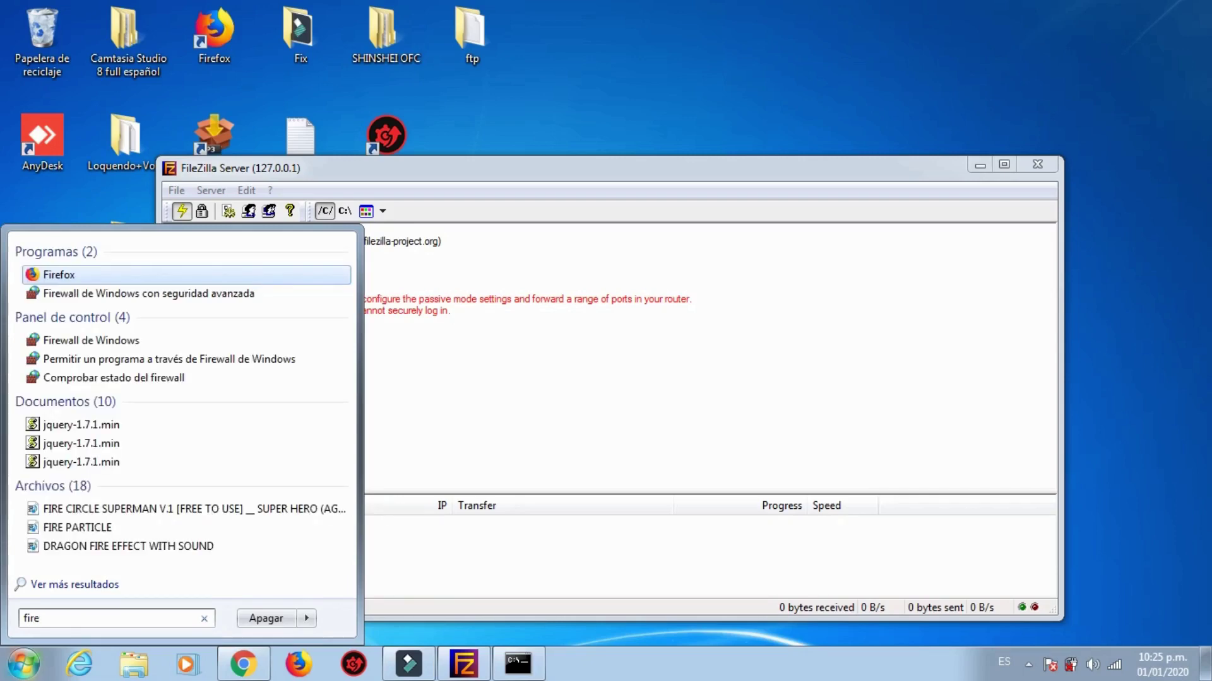
pyautogui.click(148, 294)
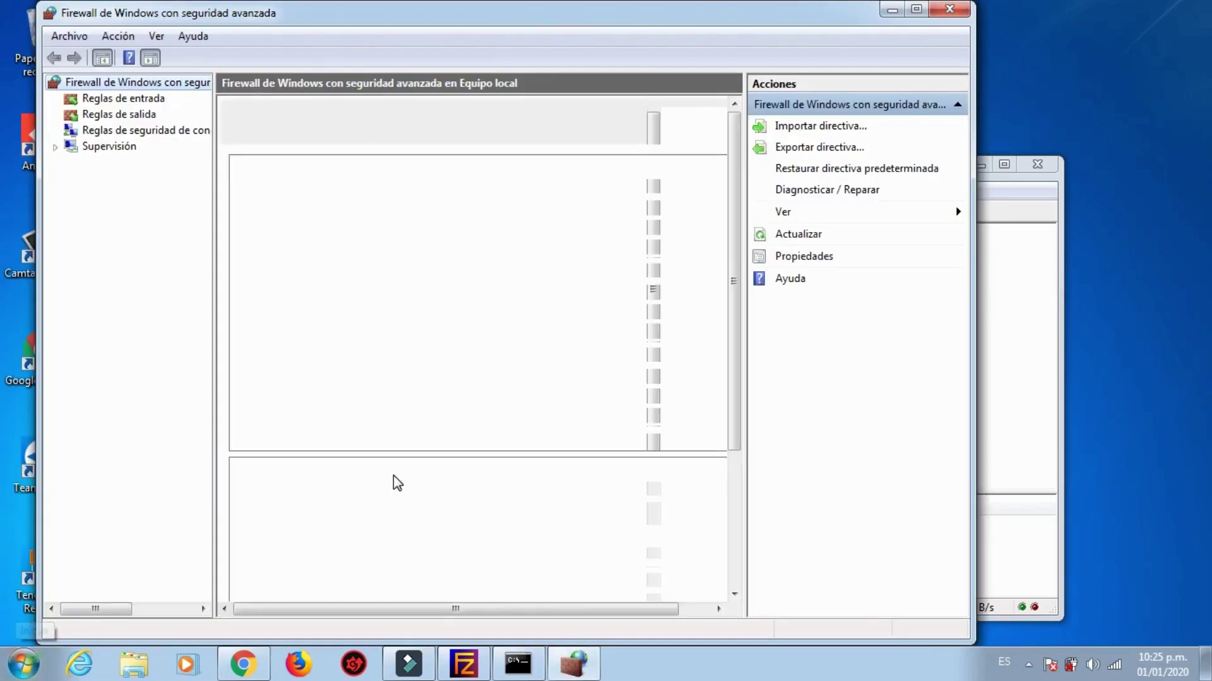
# Step: Create an inbound TCP port rule 'FTP-14' allowing port 14147 on all profiles
pyautogui.click(125, 99)
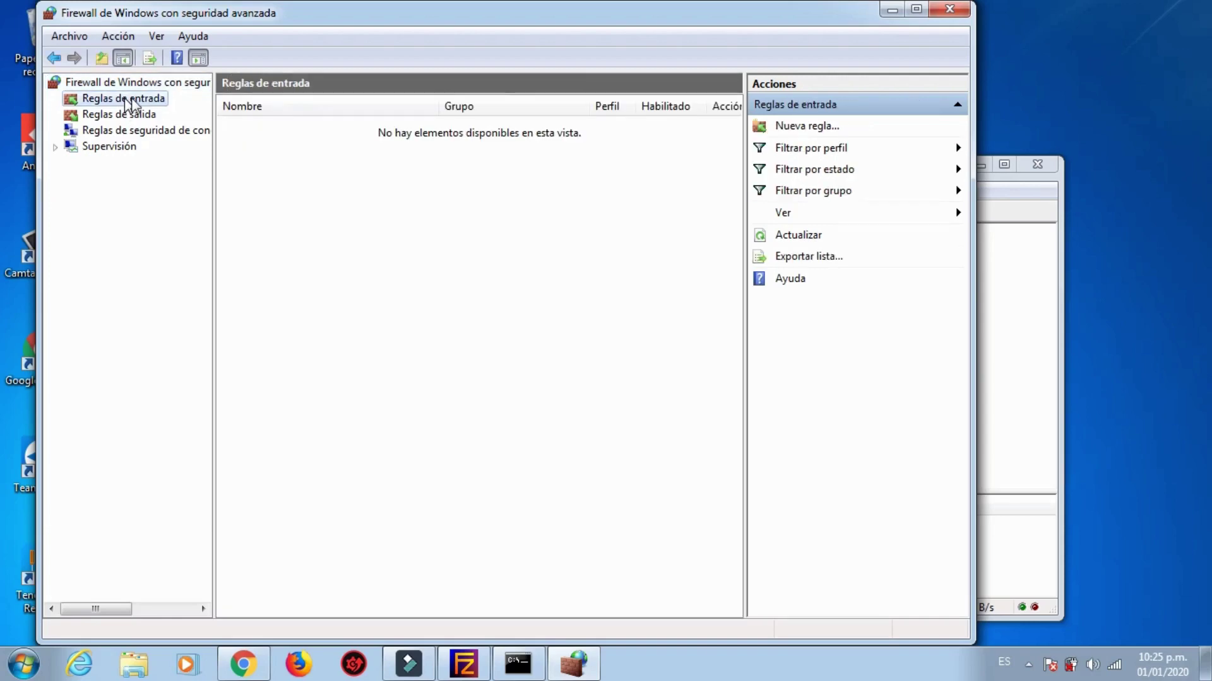
pyautogui.click(830, 134)
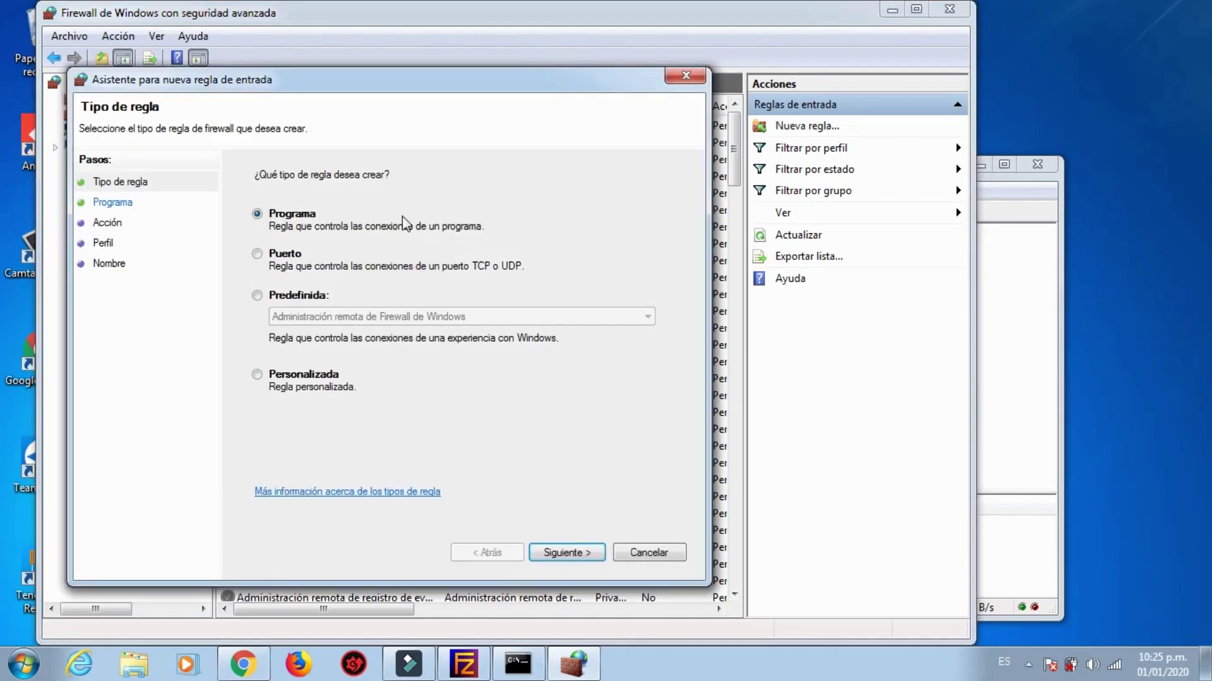
pyautogui.click(257, 255)
pyautogui.click(579, 555)
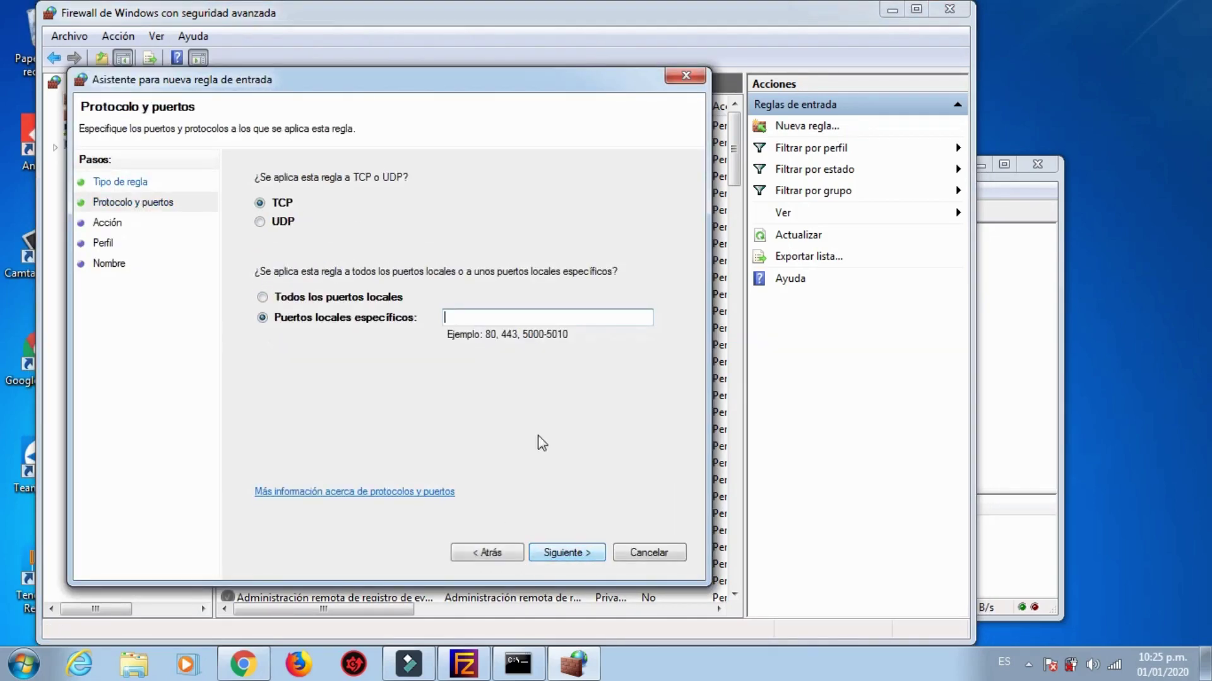
pyautogui.write('14147')
pyautogui.click(566, 554)
pyautogui.click(565, 554)
pyautogui.click(565, 554)
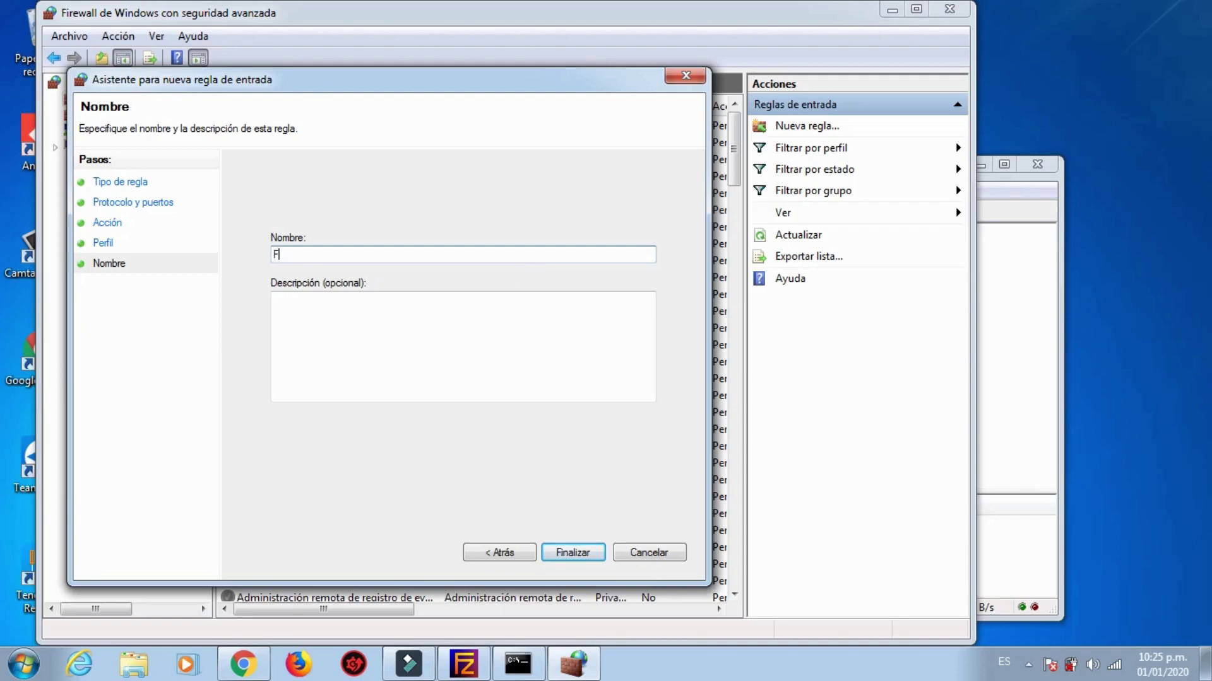
pyautogui.write('FTP-14')
pyautogui.press('Return')
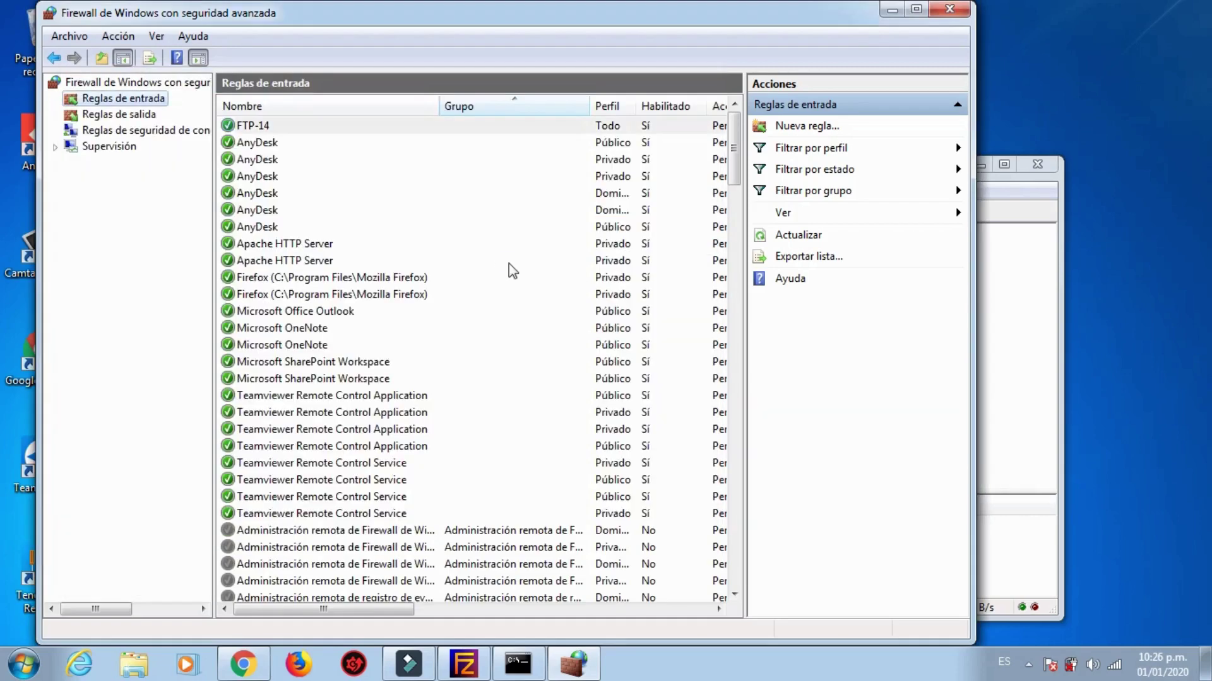
# Step: Create an inbound TCP port rule 'FTP-21' allowing port 21 on all profiles
pyautogui.click(807, 128)
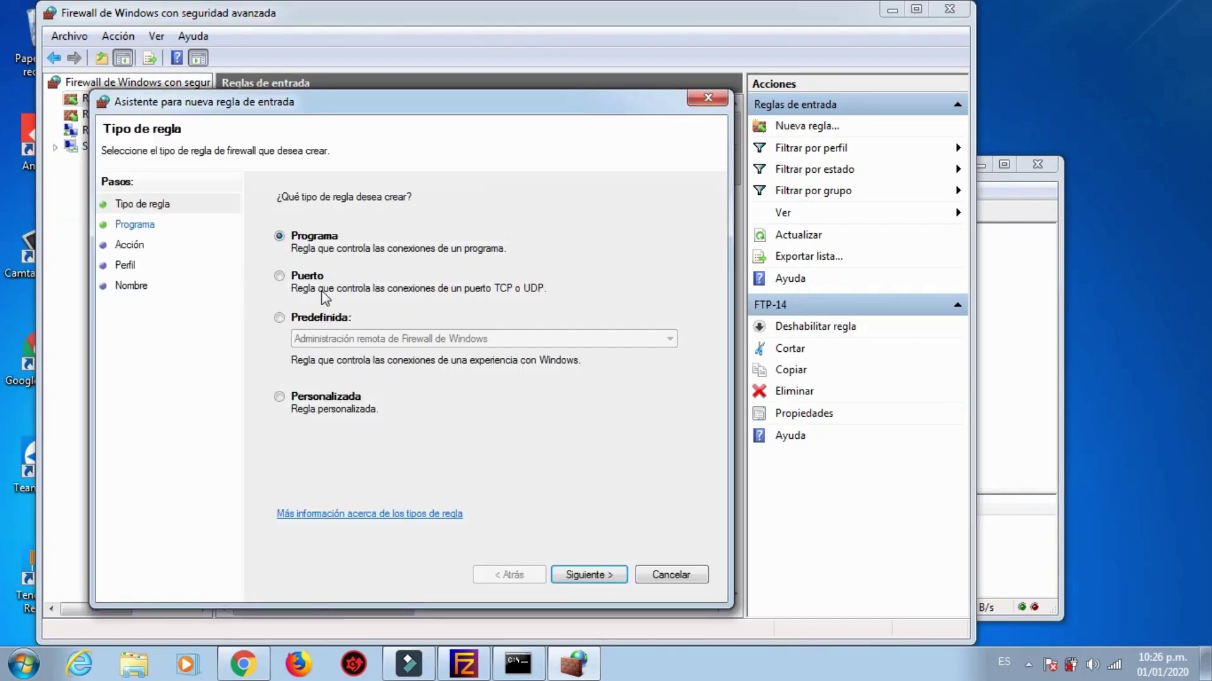
pyautogui.click(278, 278)
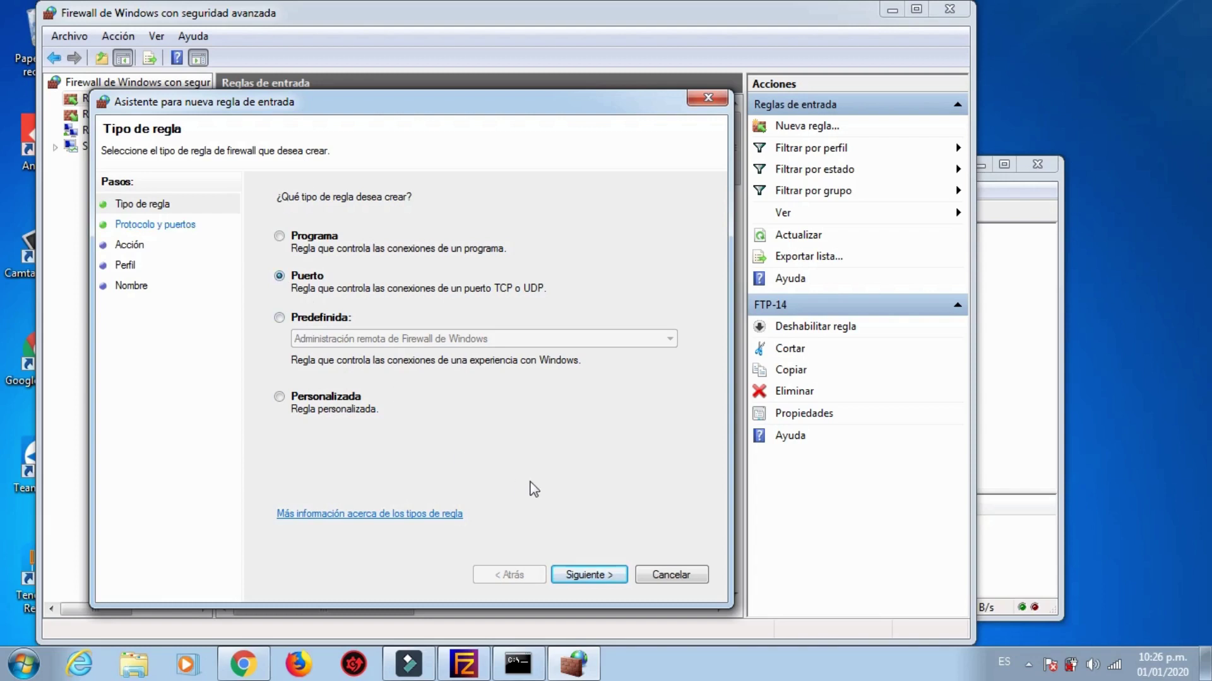
pyautogui.click(573, 576)
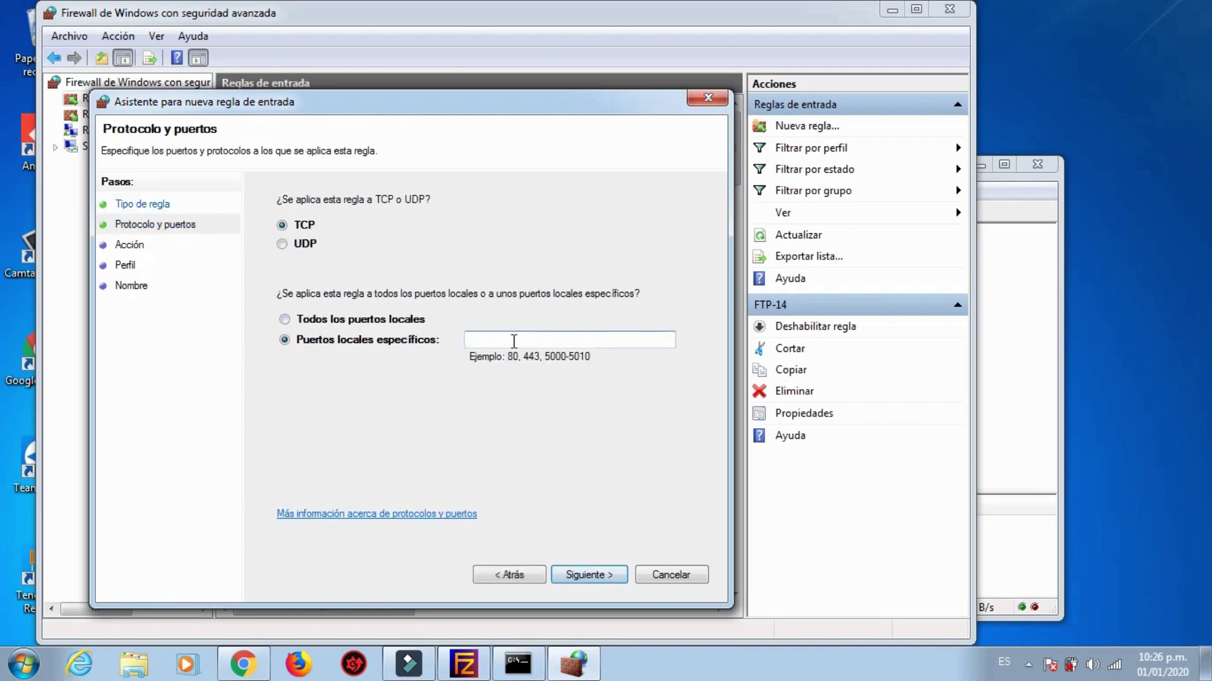
pyautogui.write('FTP')
pyautogui.press('BackSpace')
pyautogui.press('BackSpace')
pyautogui.click(576, 575)
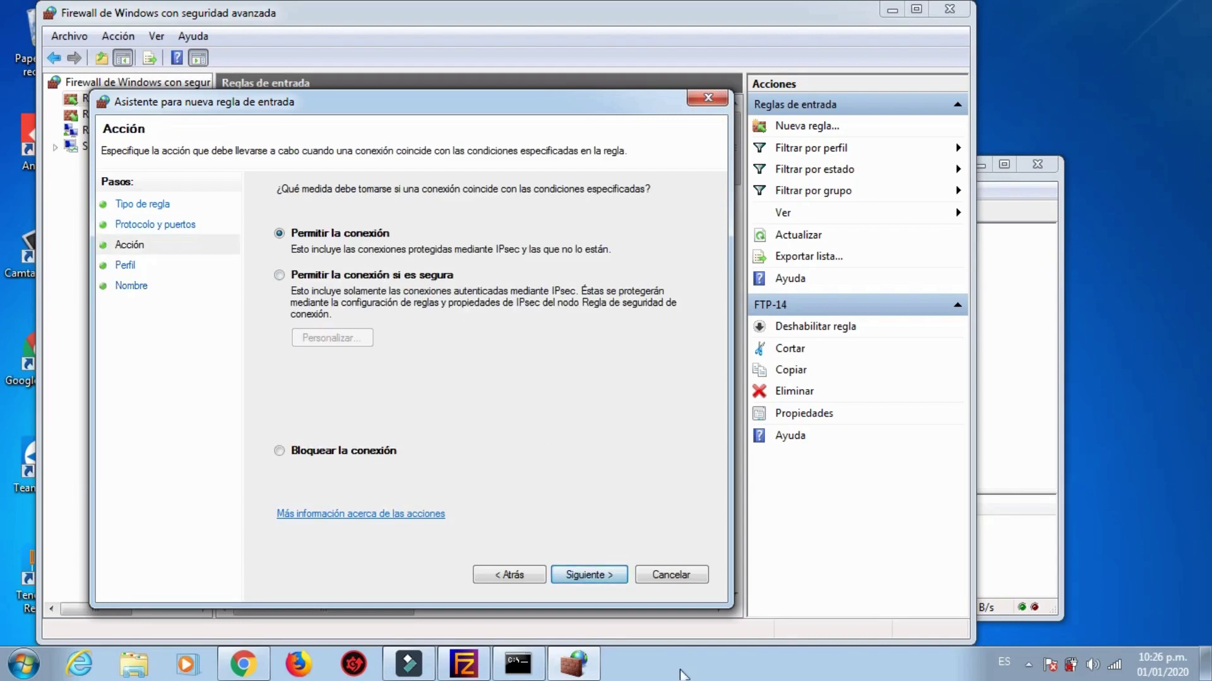
pyautogui.click(590, 575)
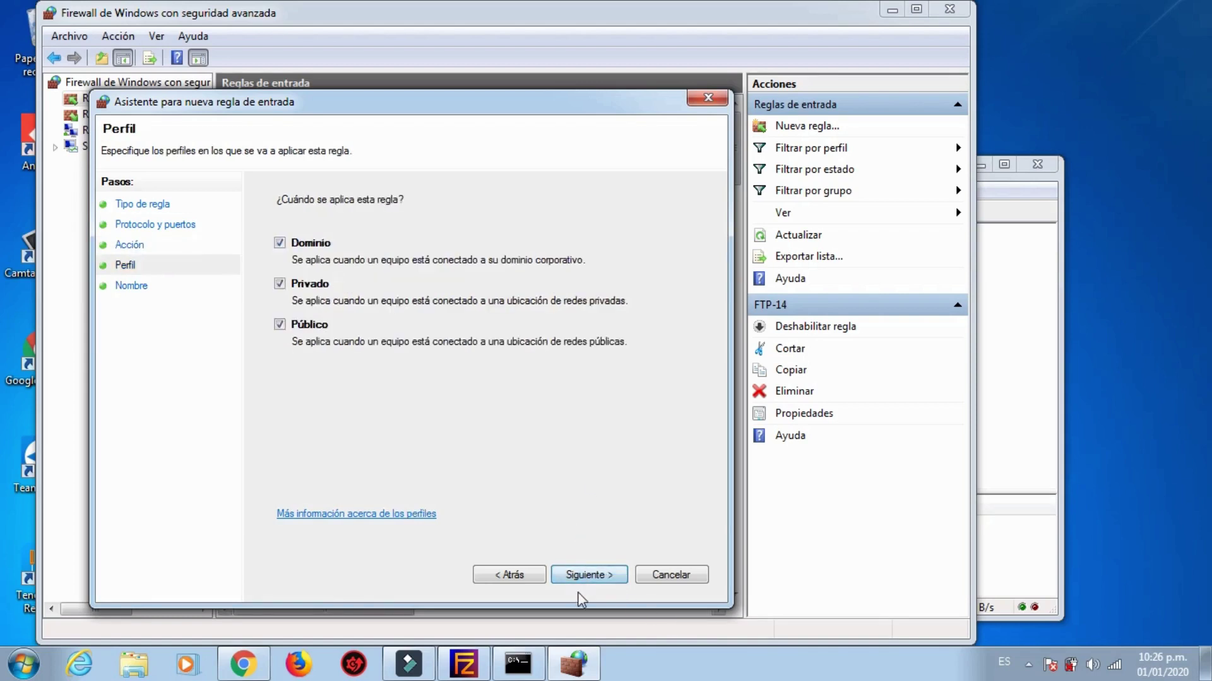
pyautogui.click(581, 573)
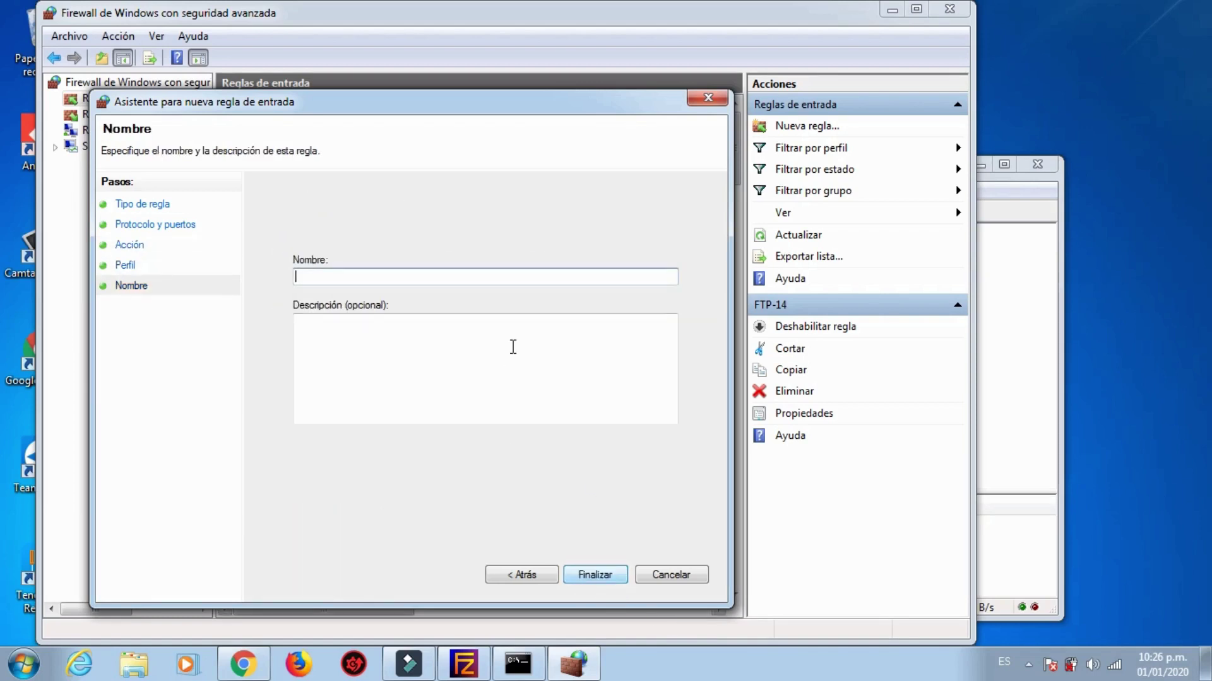
pyautogui.click(450, 278)
pyautogui.write('FTP-21')
pyautogui.press('Return')
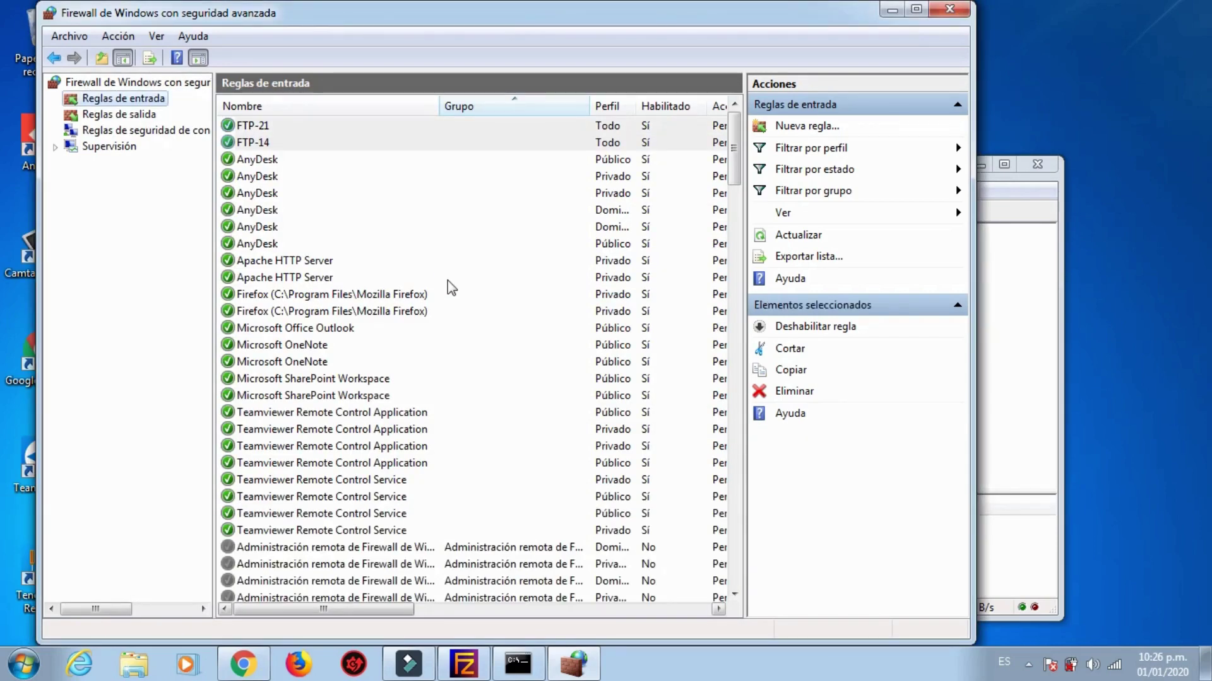
# Step: Add a new FileZilla Server user named 'oper' through Edit > Users
pyautogui.click(892, 9)
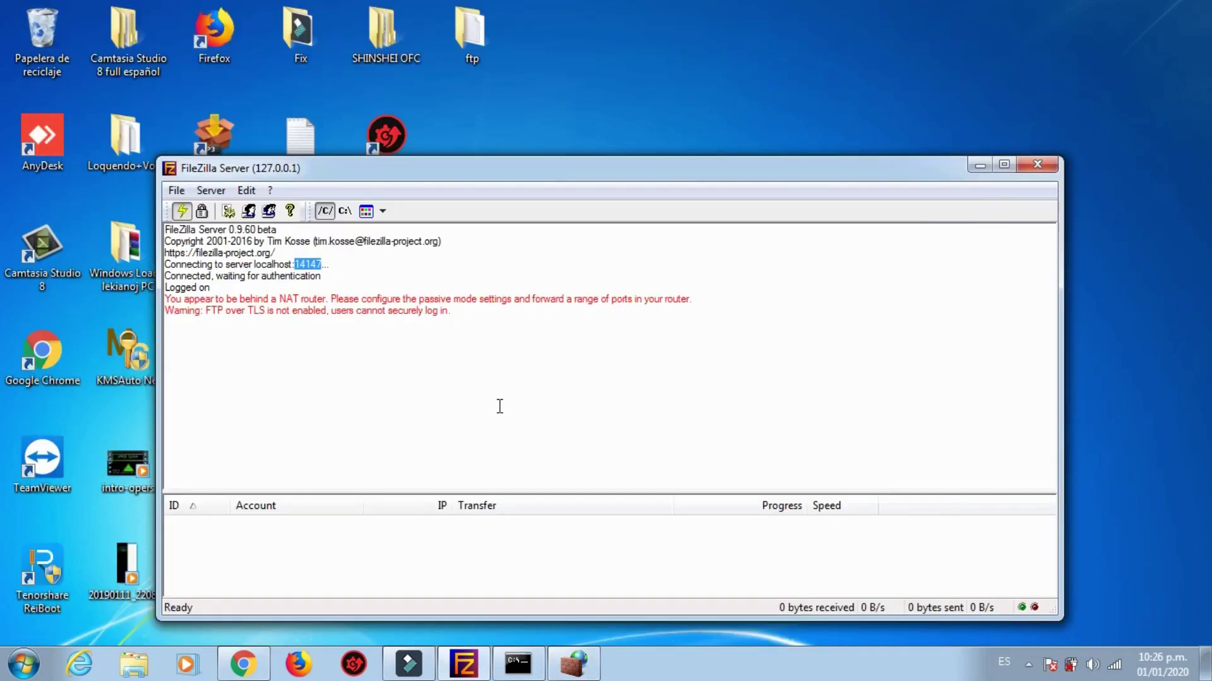
pyautogui.click(448, 398)
pyautogui.click(246, 191)
pyautogui.click(271, 231)
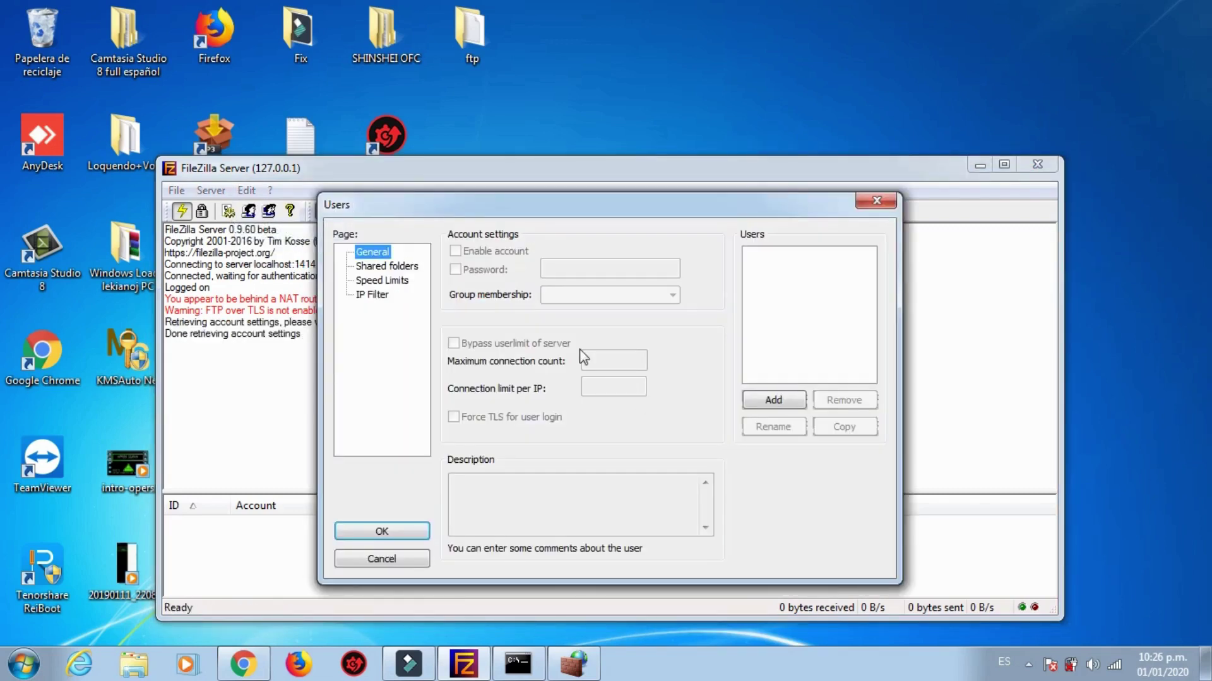
pyautogui.click(754, 404)
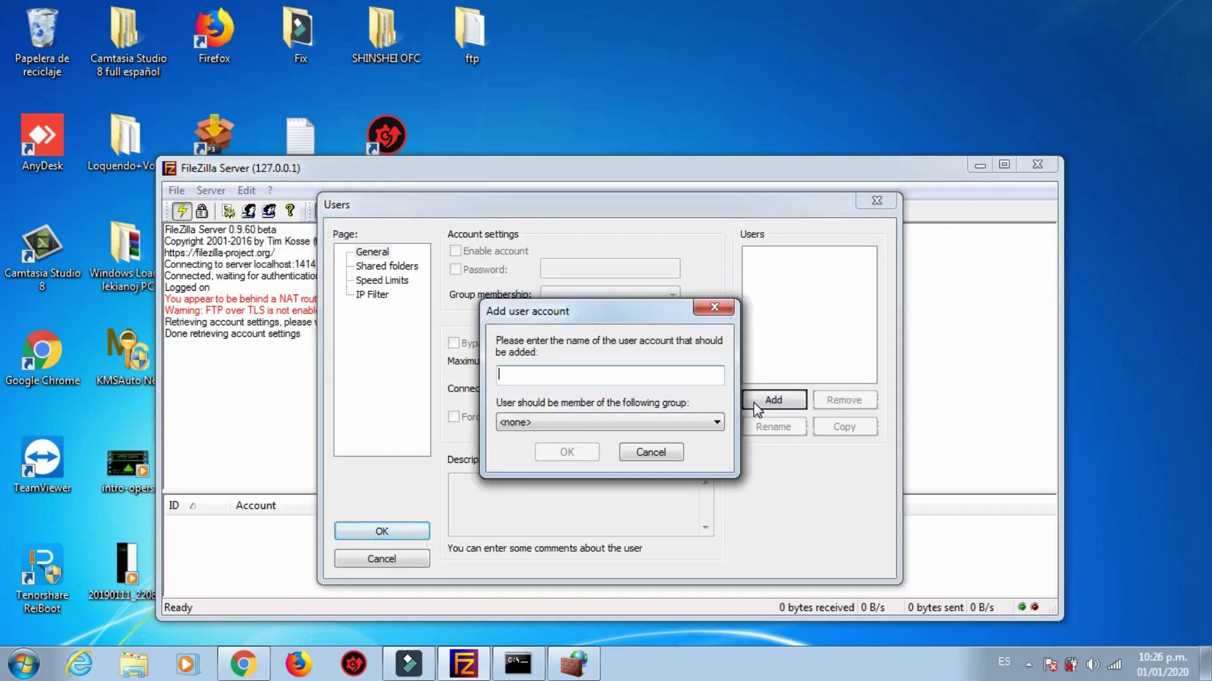
pyautogui.write('oper')
pyautogui.press('Return')
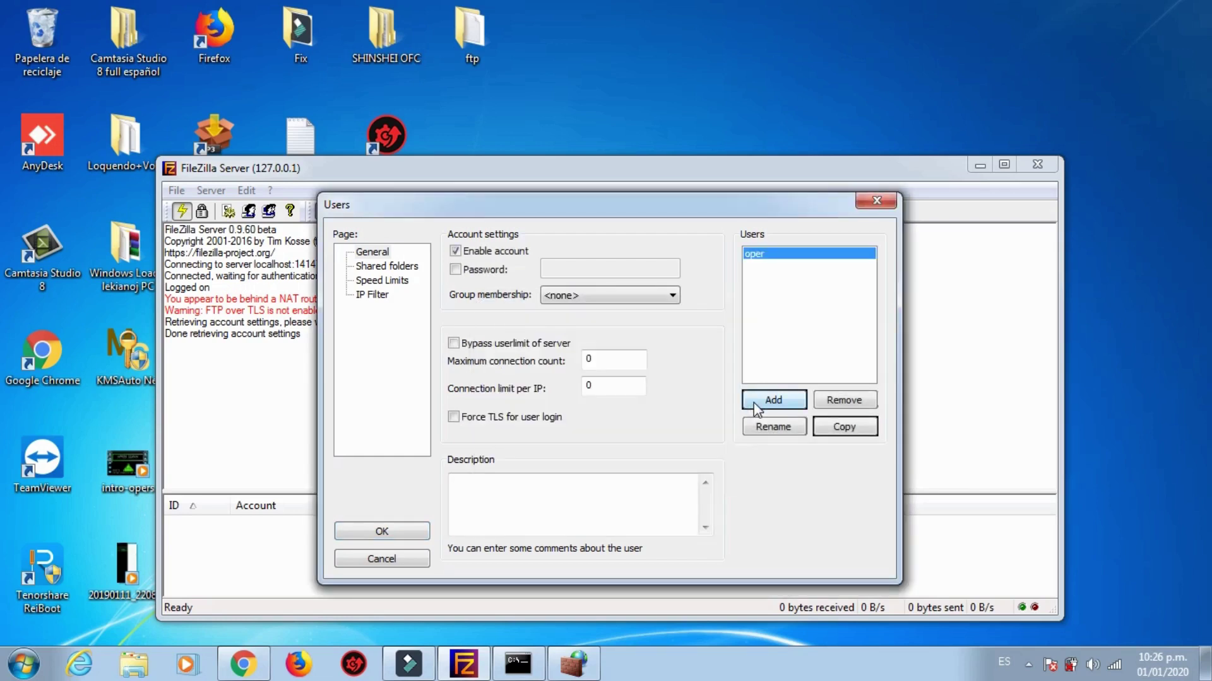
# Step: Enable the Password option for oper and enter its password
pyautogui.click(473, 273)
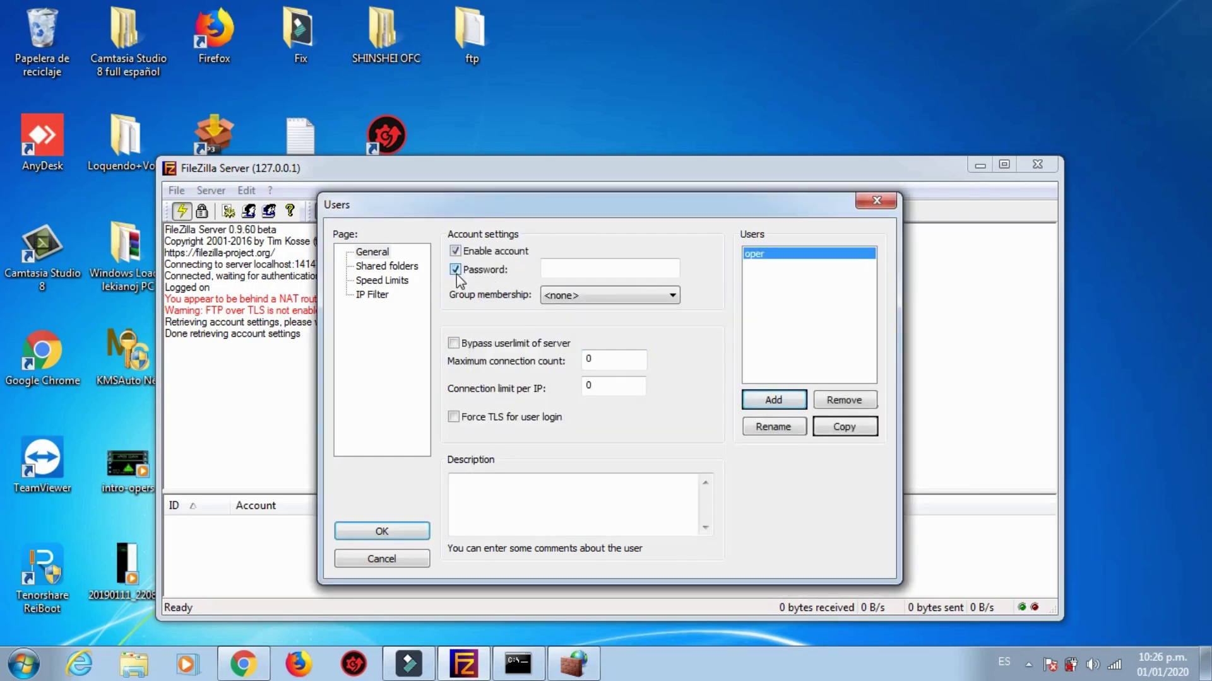
pyautogui.click(604, 268)
pyautogui.write('12345')
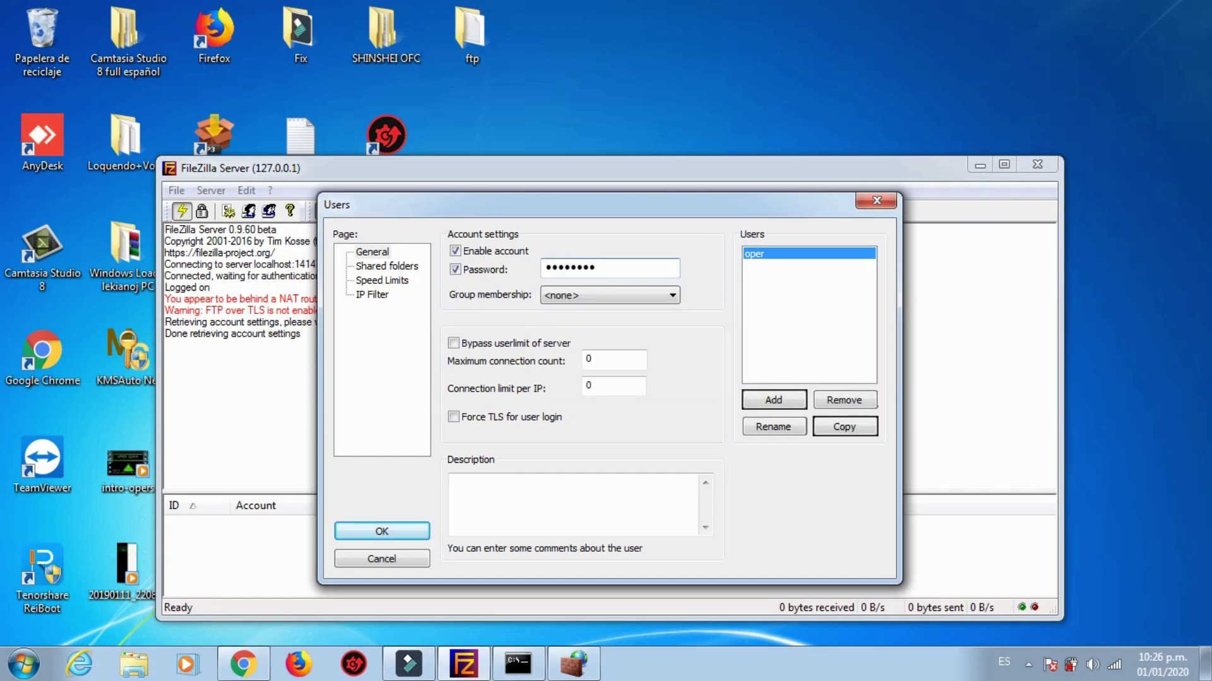
pyautogui.write('67')
pyautogui.press('BackSpace')
pyautogui.press('BackSpace')
pyautogui.press('BackSpace')
pyautogui.press('BackSpace')
pyautogui.press('BackSpace')
pyautogui.press('BackSpace')
pyautogui.press('BackSpace')
pyautogui.write('123456789')
# Step: Share Desktop\ftp as oper's read-and-list home directory and save the user settings
pyautogui.click(400, 267)
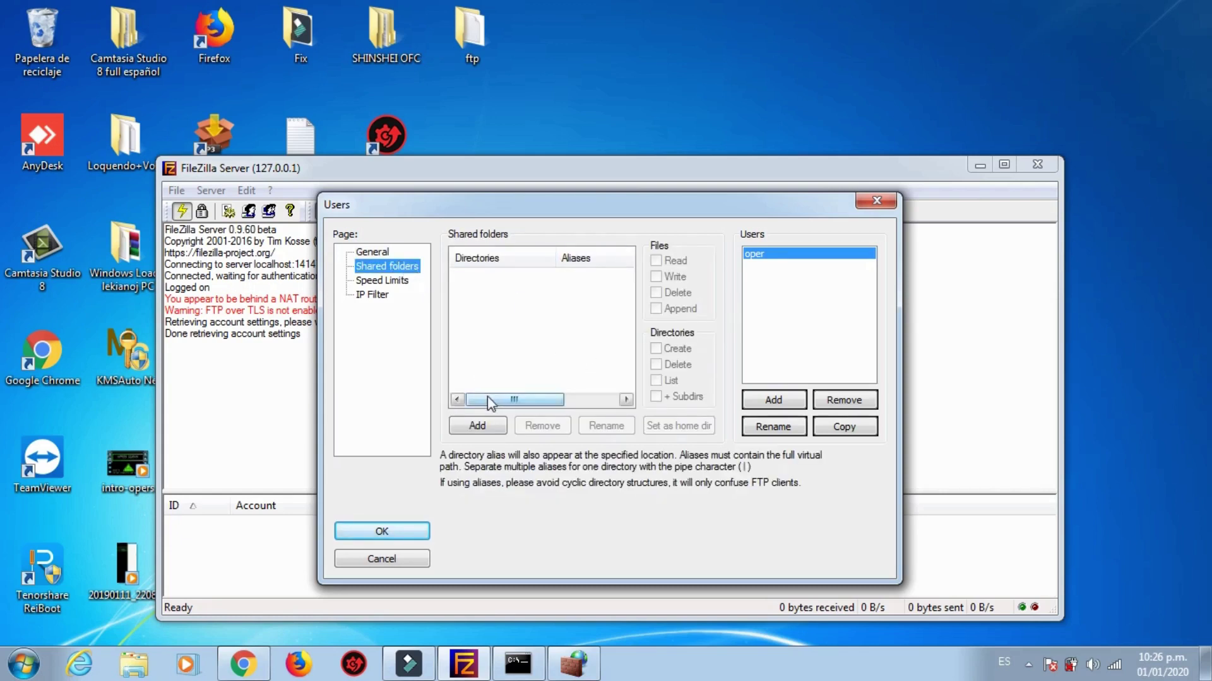
pyautogui.click(810, 256)
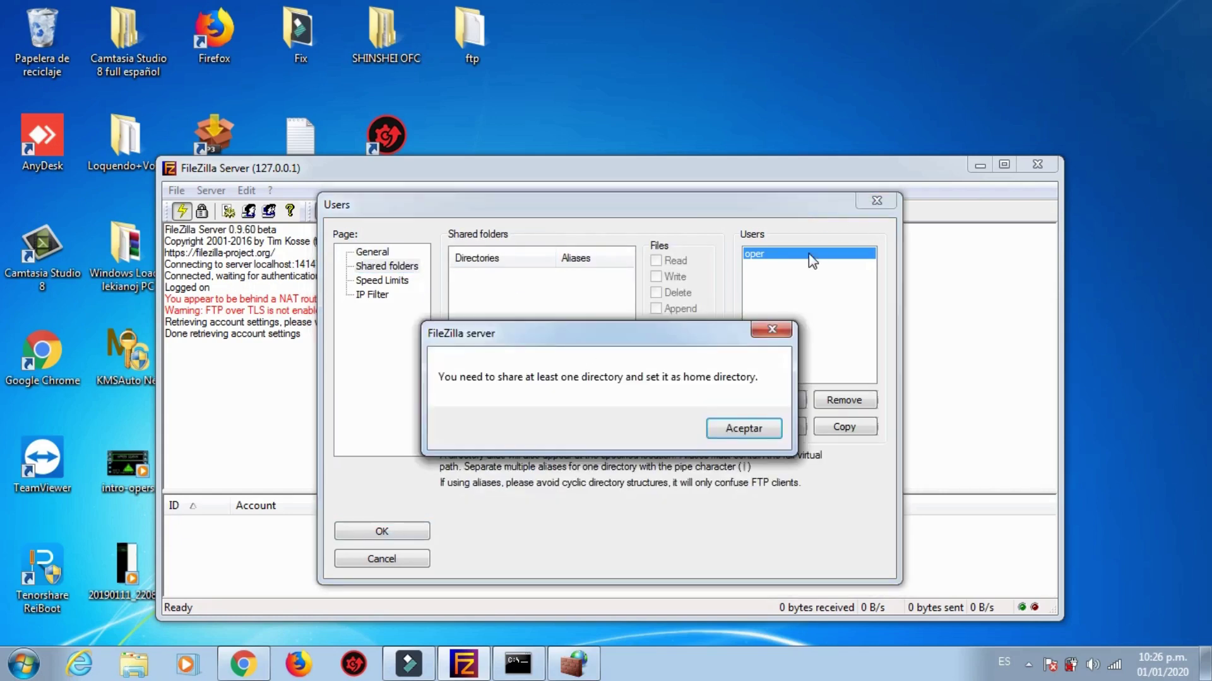
pyautogui.click(740, 432)
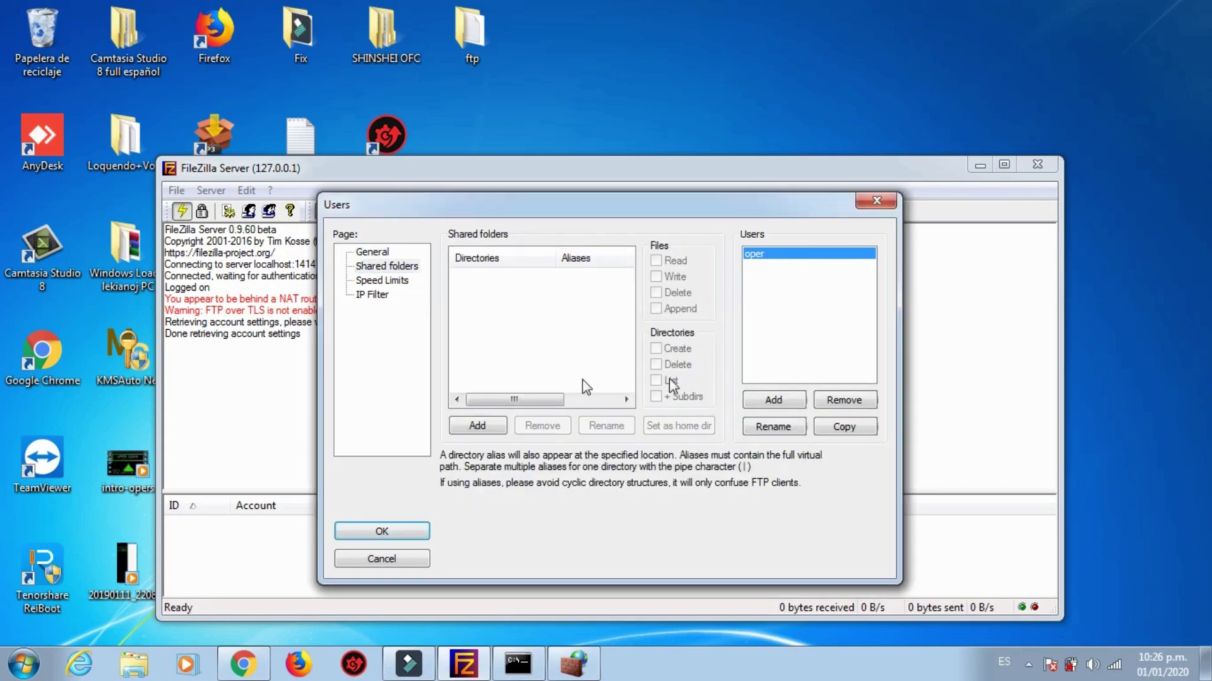
pyautogui.click(482, 428)
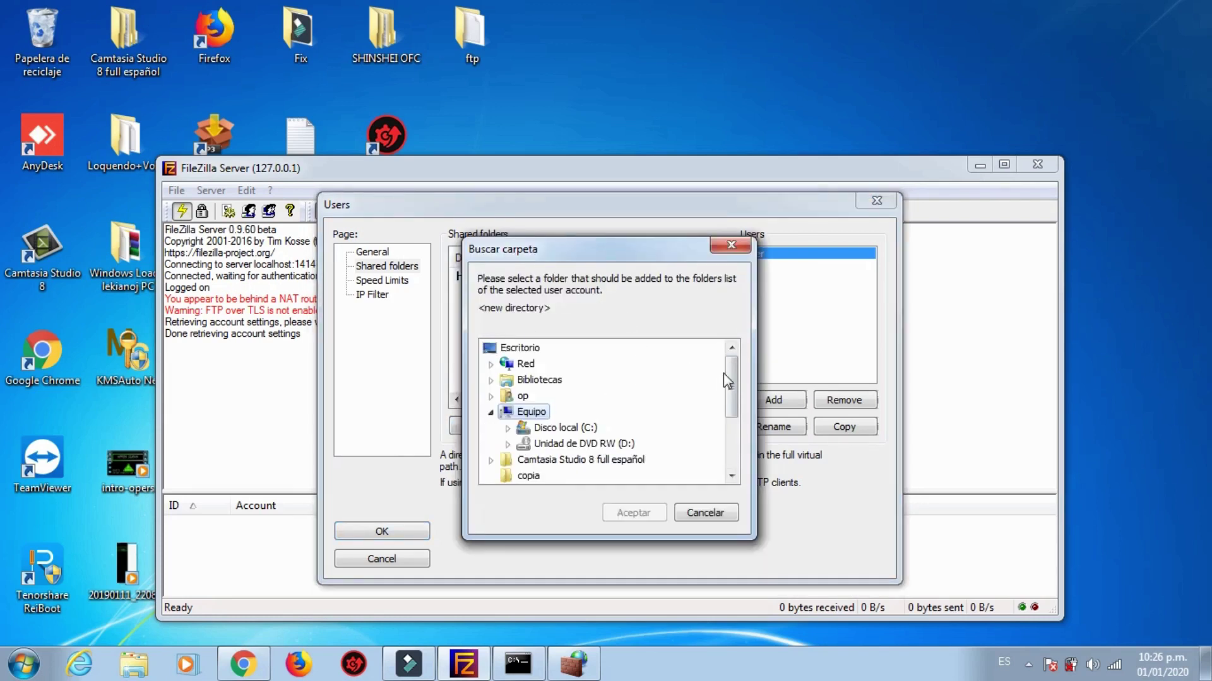
pyautogui.moveTo(728, 382); pyautogui.dragTo(730, 423)
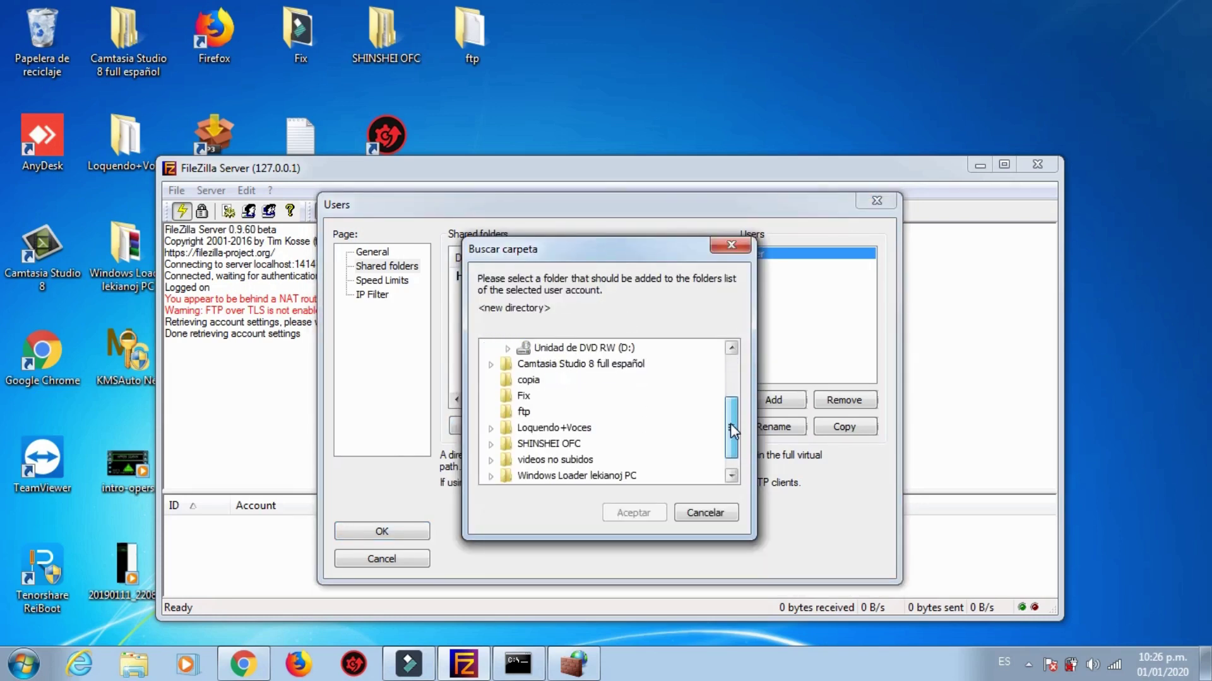
pyautogui.click(528, 428)
pyautogui.click(523, 412)
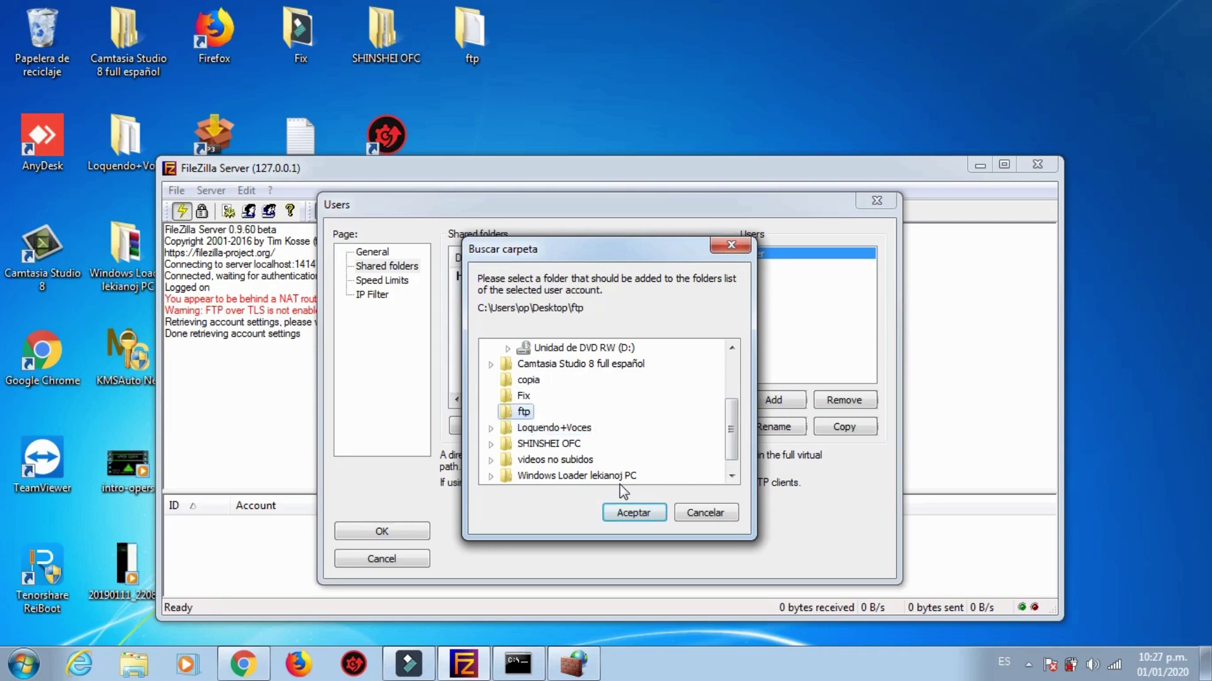
pyautogui.click(633, 513)
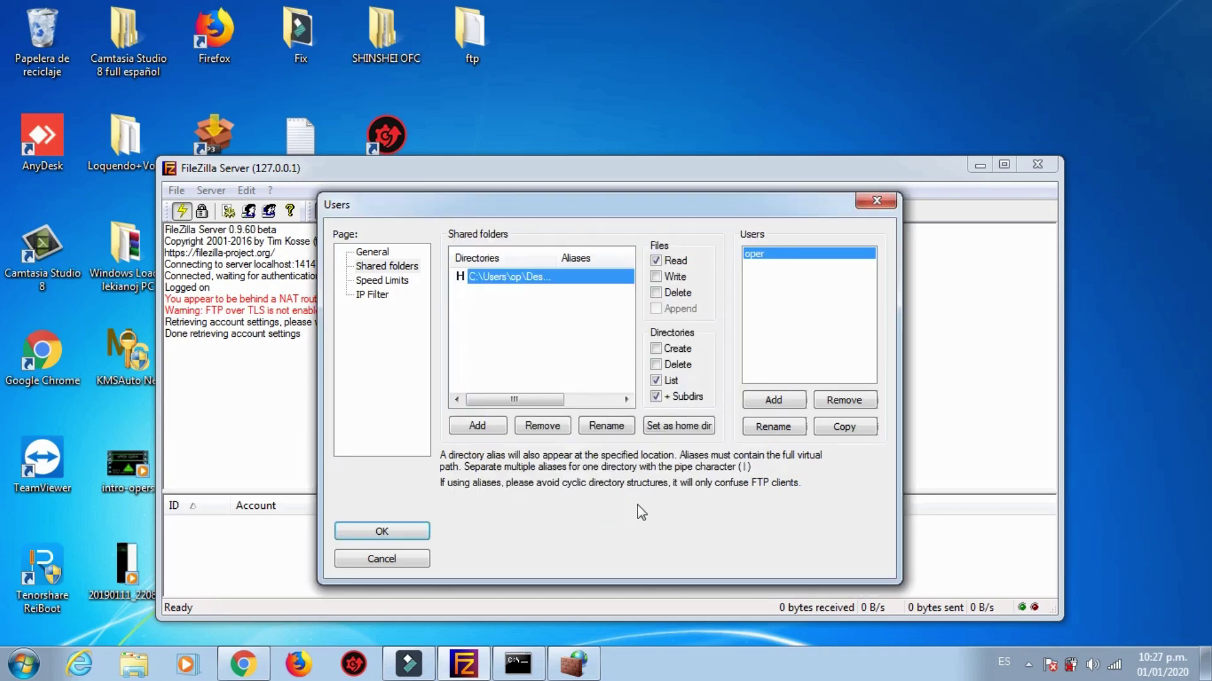
pyautogui.click(393, 530)
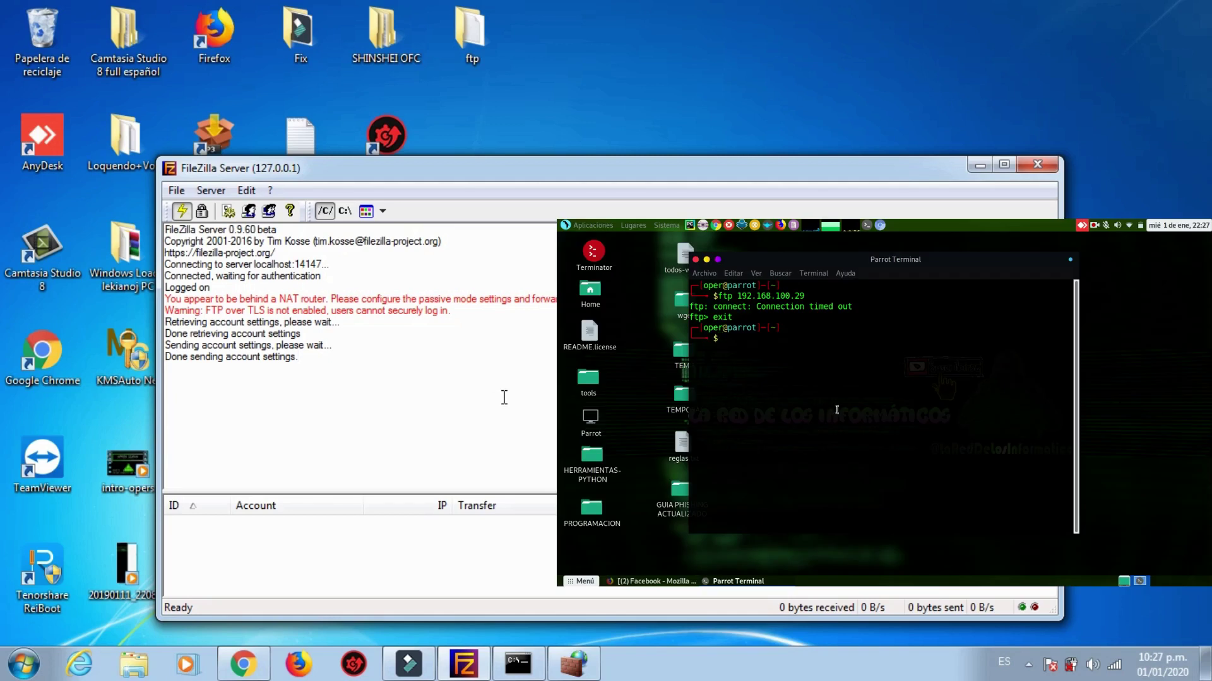
# Step: Log in to ftp 192.168.100.29 as oper and run ls, showing Read me.txt
pyautogui.press('Up')
pyautogui.press('Return')
pyautogui.write('oper')
pyautogui.press('Return')
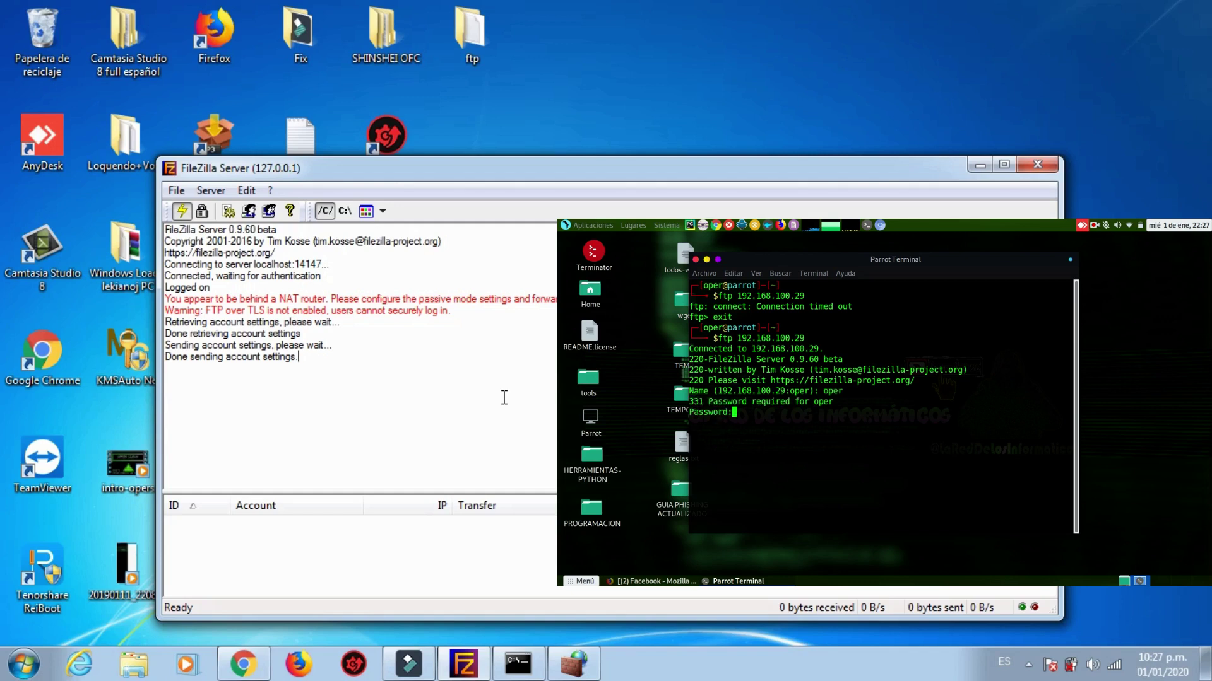
pyautogui.press('Return')
pyautogui.write('ls')
pyautogui.press('Return')
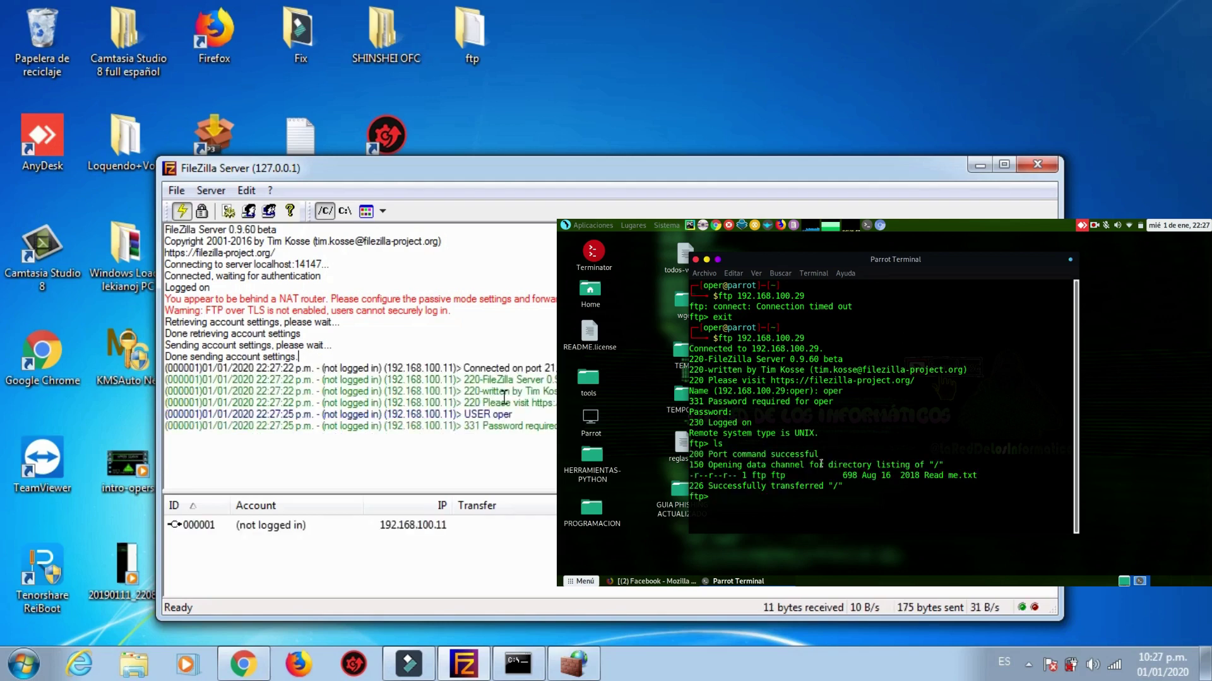
pyautogui.moveTo(977, 475); pyautogui.dragTo(689, 475)
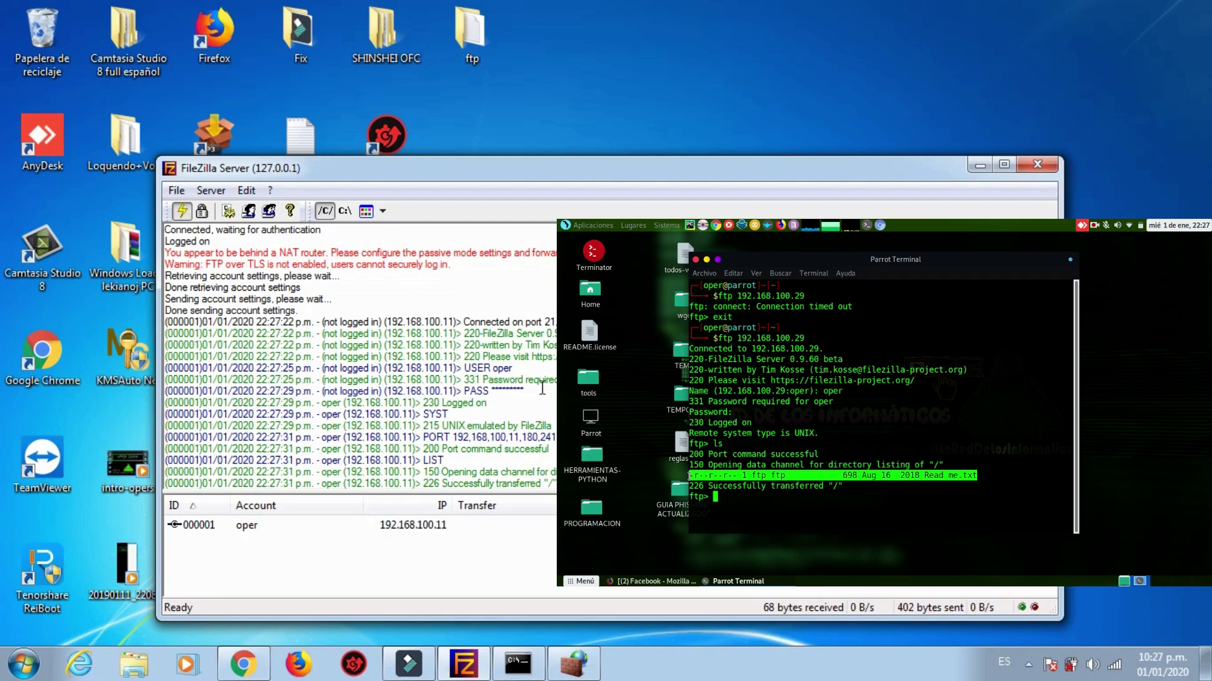
# Step: Open the ftp desktop folder to confirm Read me is inside, and quit the FTP session
pyautogui.click(472, 38)
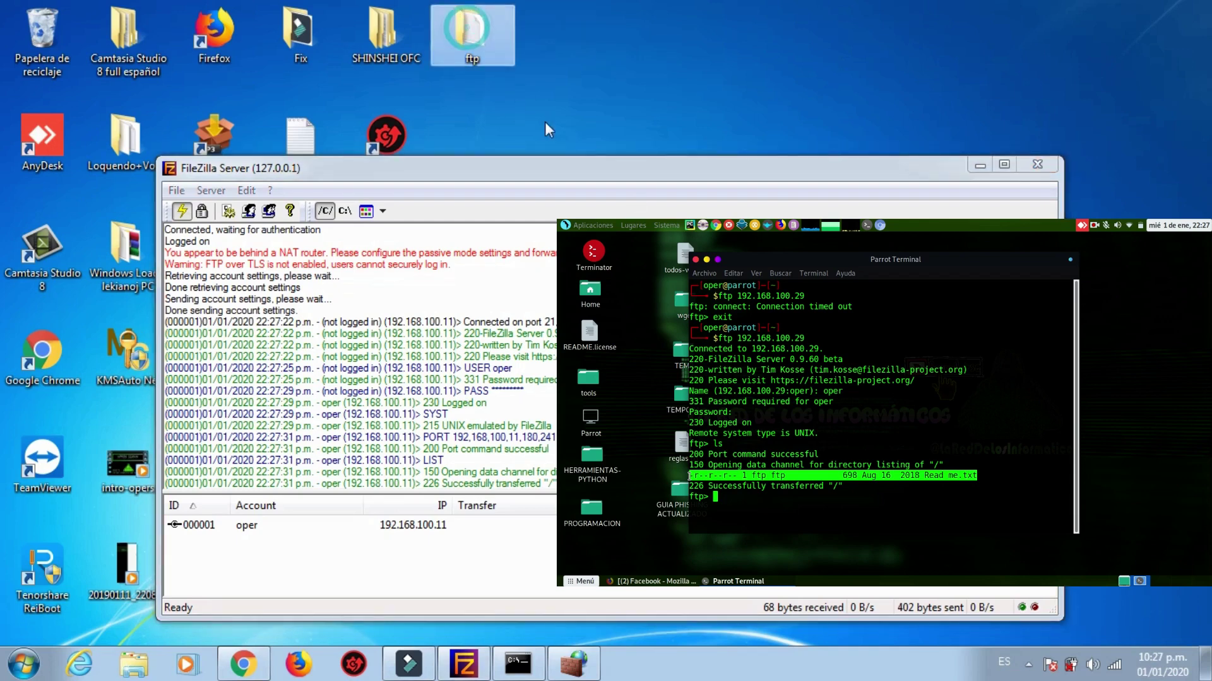
pyautogui.doubleClick(472, 37)
pyautogui.write('exit')
pyautogui.press('Return')
pyautogui.click(748, 175)
# Step: Close the ftp folder window and enter exit at the Parrot shell prompts
pyautogui.write('exit')
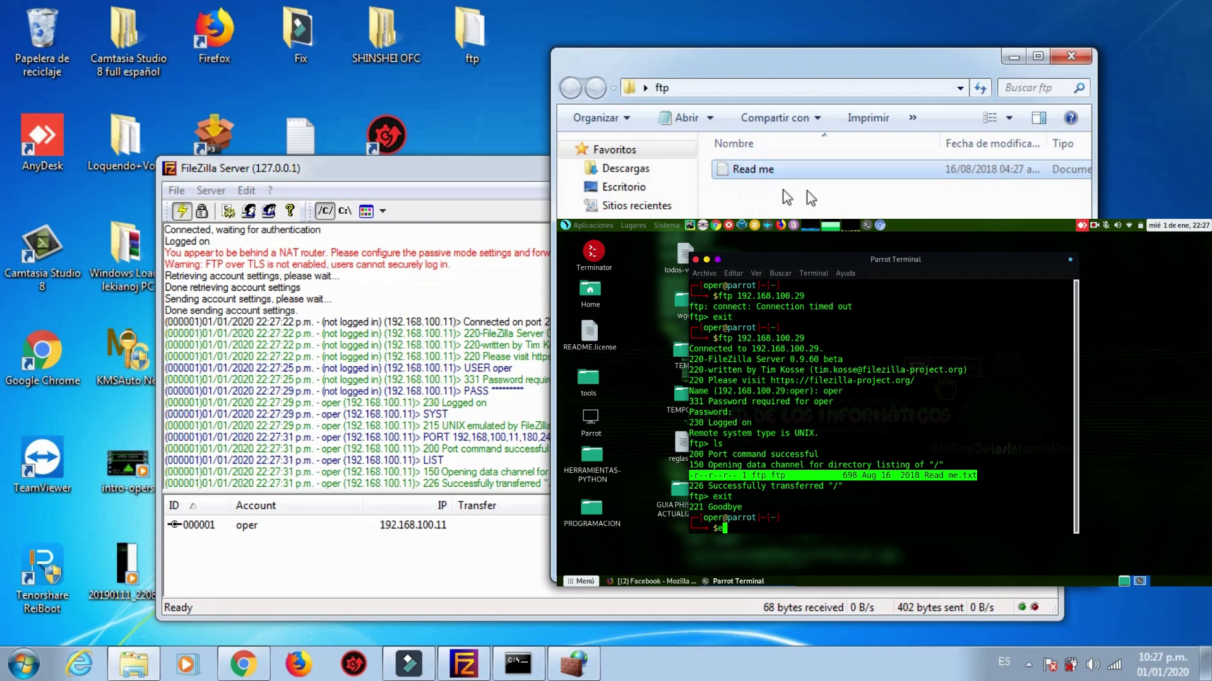
pyautogui.press('Return')
pyautogui.click(1071, 56)
pyautogui.write('exiy')
pyautogui.press('Return')
pyautogui.write('exit')
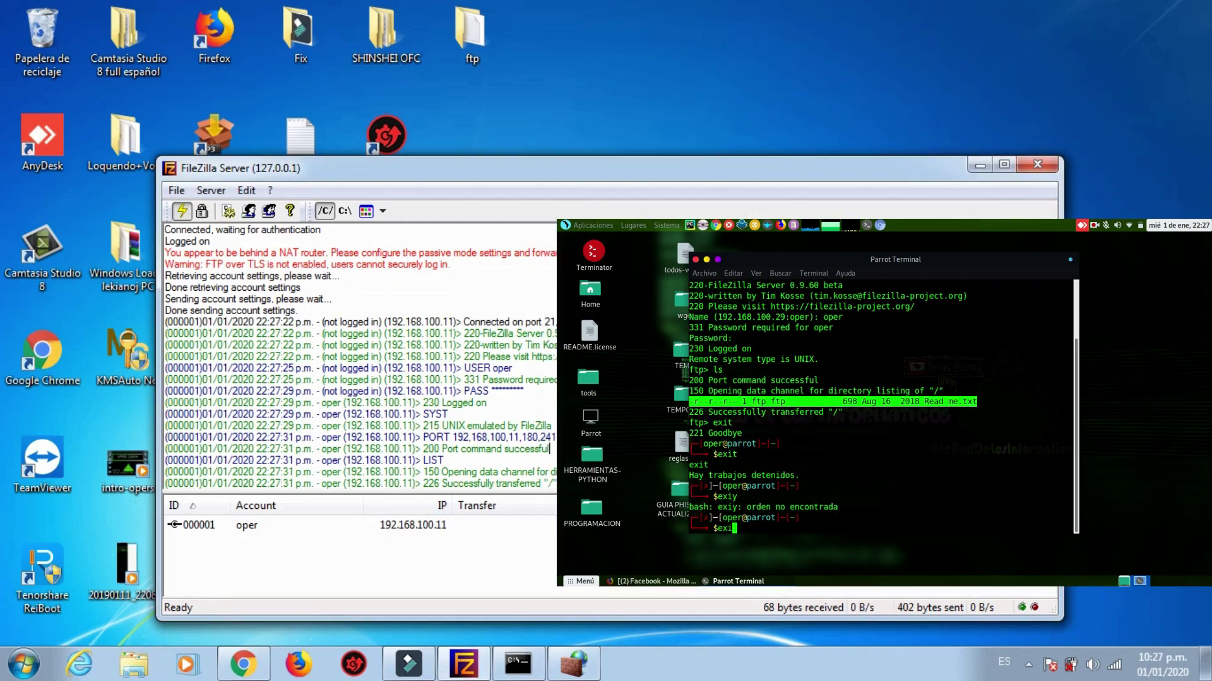
pyautogui.press('Return')
# Step: Close the Parrot terminal with a final exit and check FileZilla Server logs oper disconnecting
pyautogui.write('exit')
pyautogui.press('Return')
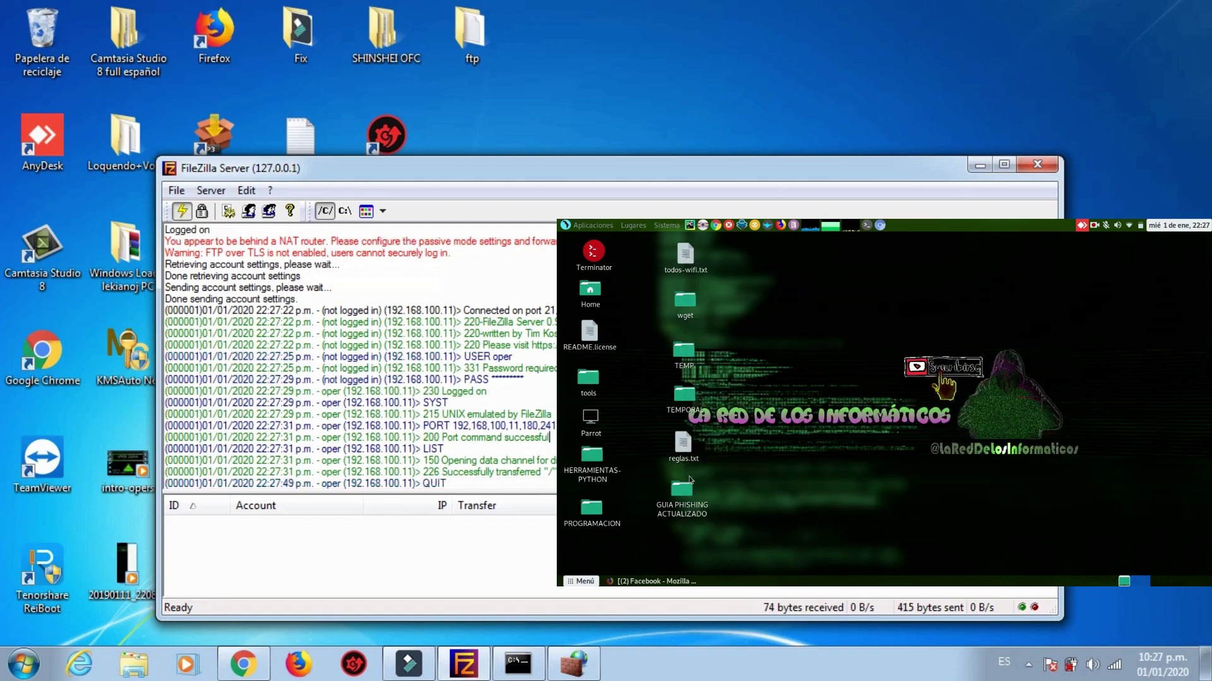
pyautogui.click(1094, 225)
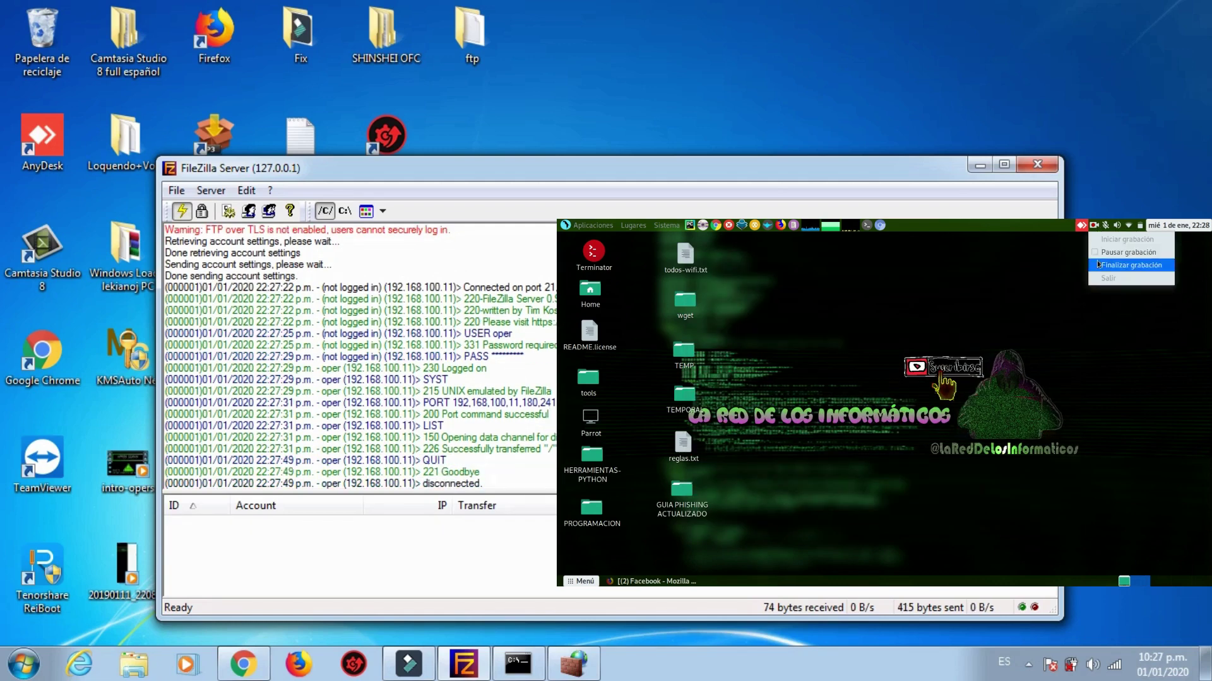
pyautogui.click(1129, 264)
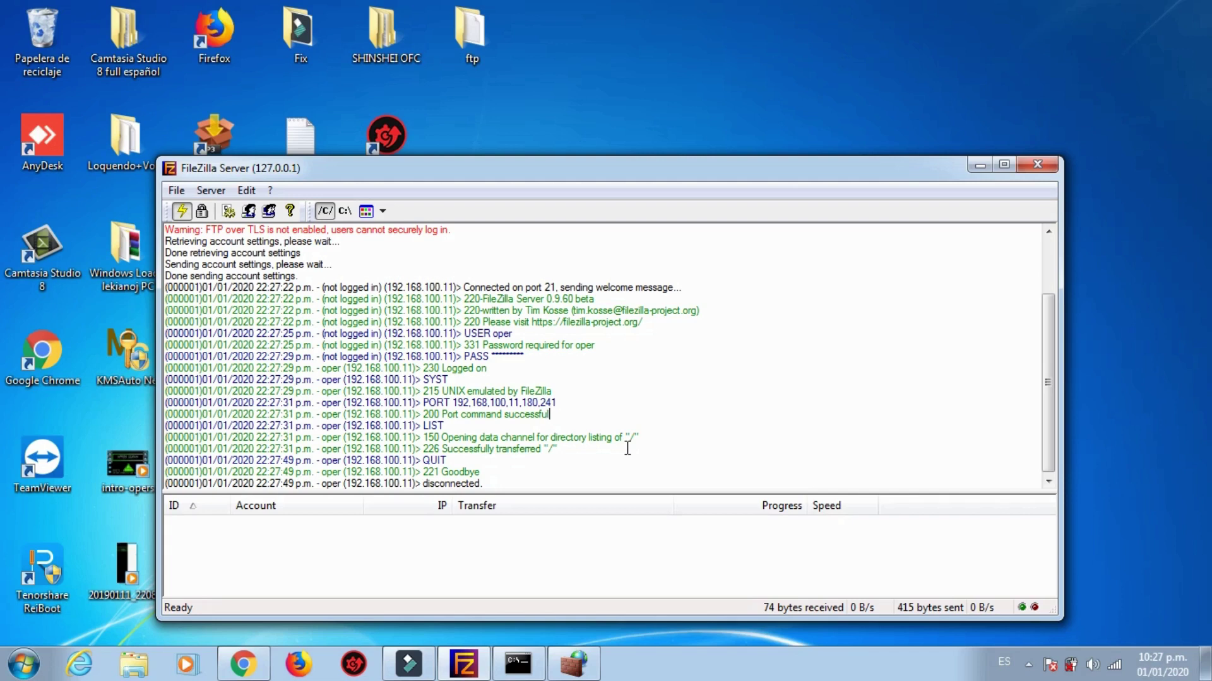